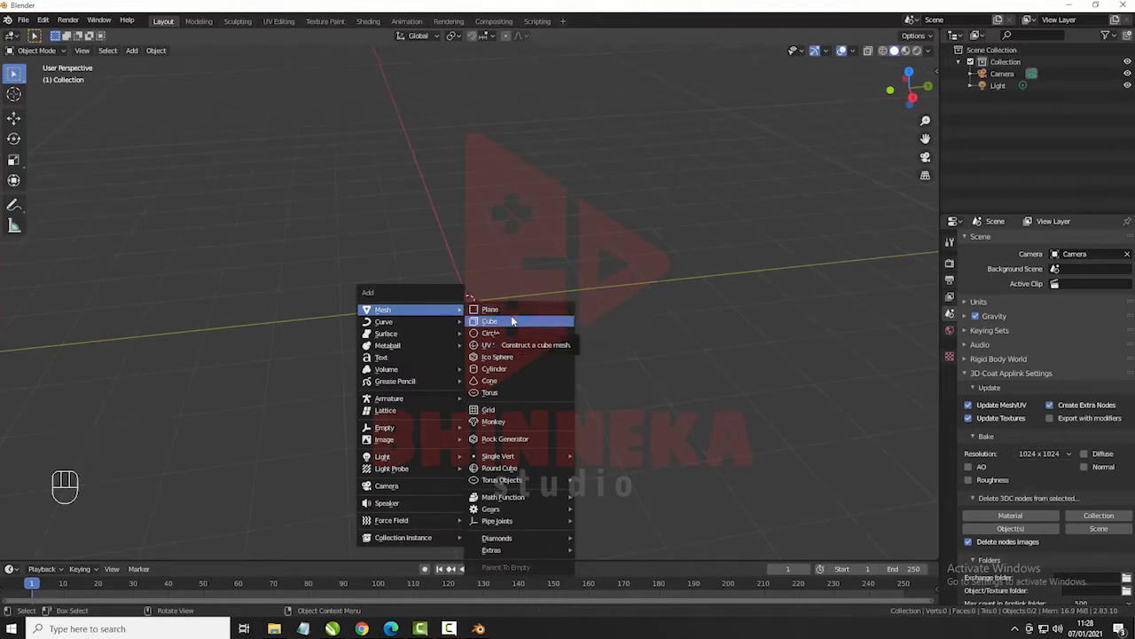
- Add a cube and move it along the Y axis to about -7.54 m
click(512, 320)
middle_drag(492, 312, 490, 291)
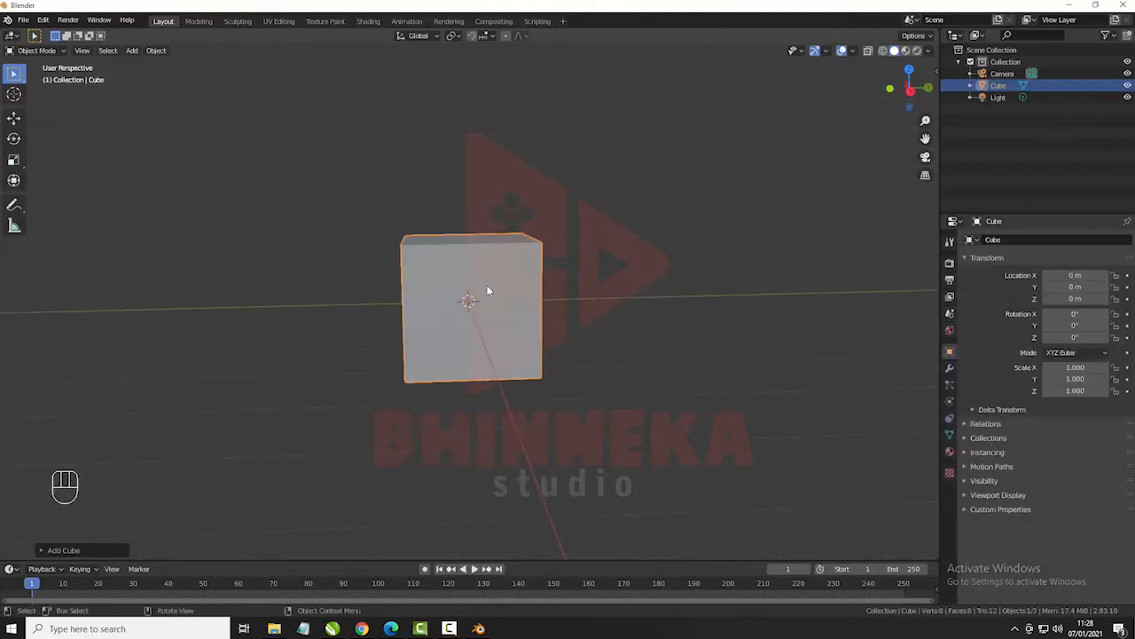
click(13, 117)
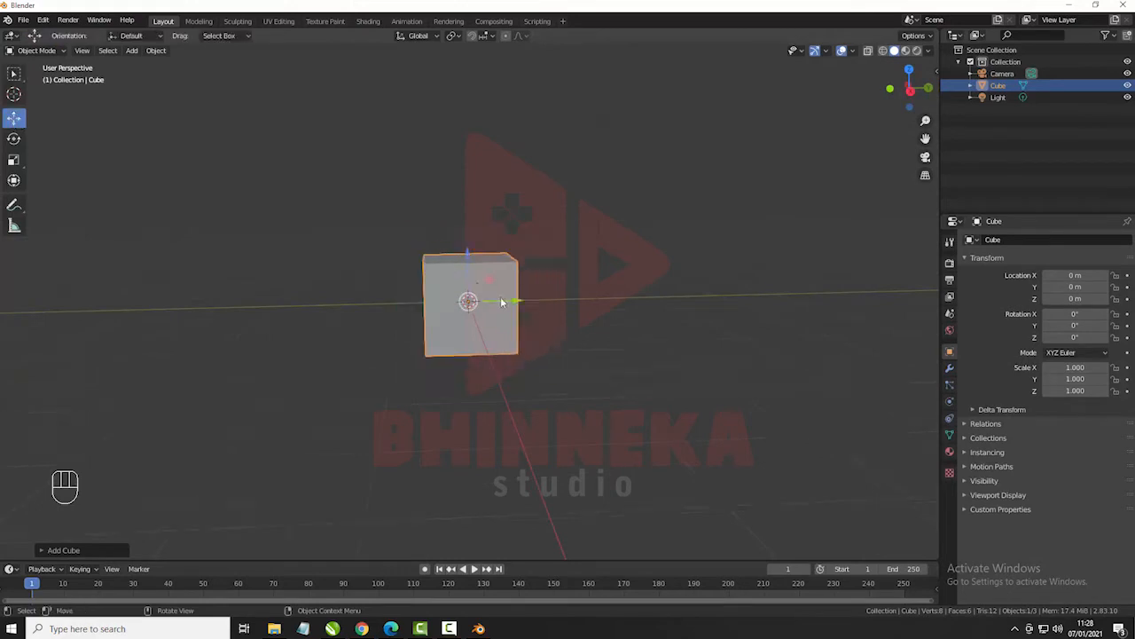
drag(520, 303, 182, 322)
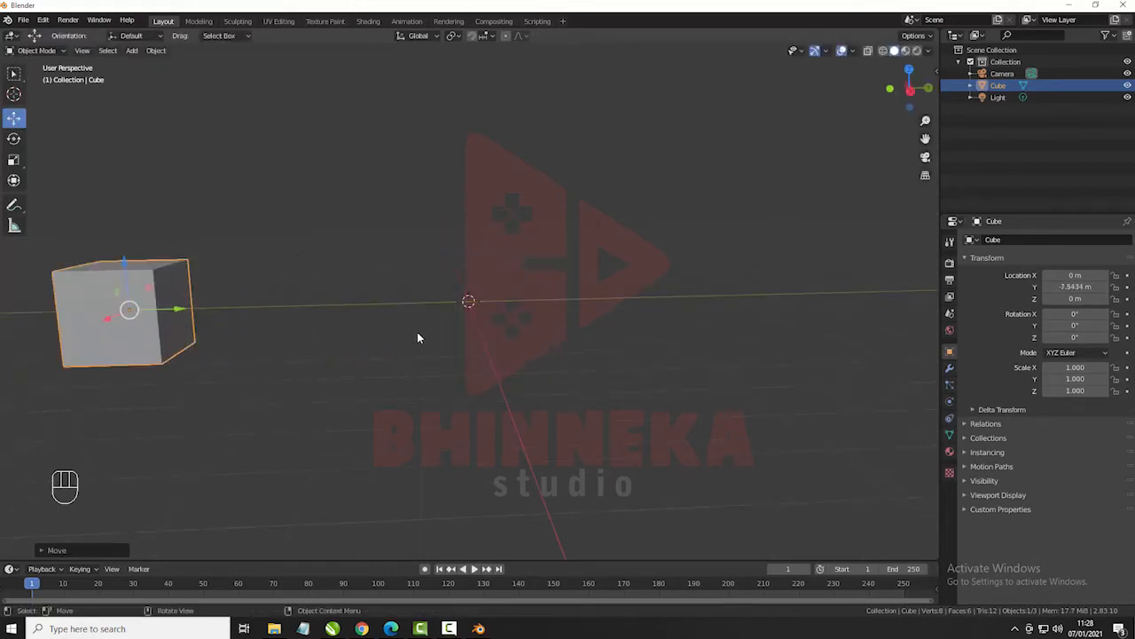
- Add a UV sphere and move it along the Y axis to about -4.38 m, beside the cube
key(shift+a)
mouse_move(449, 337)
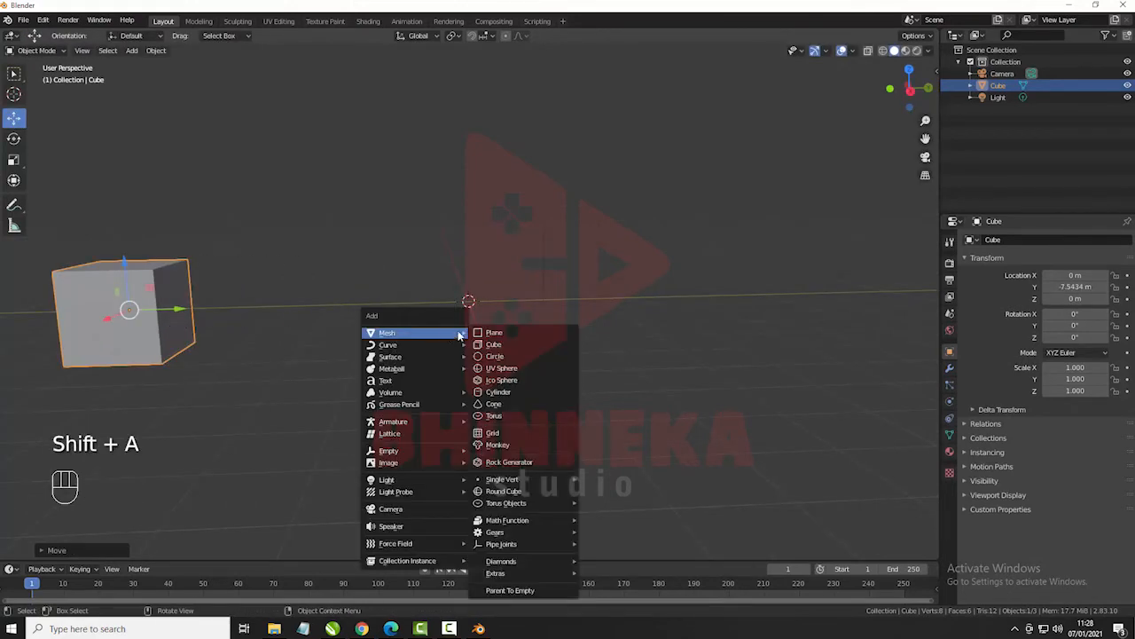
click(505, 369)
drag(516, 304, 325, 325)
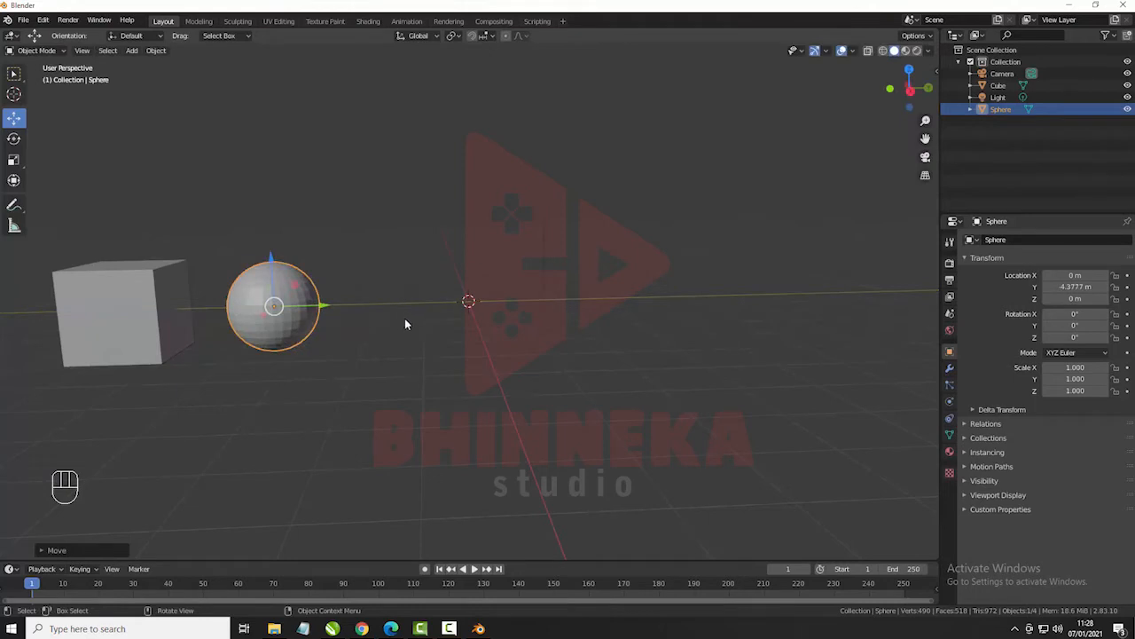
- Add an ico sphere at the world origin
key(shift+a)
mouse_move(407, 317)
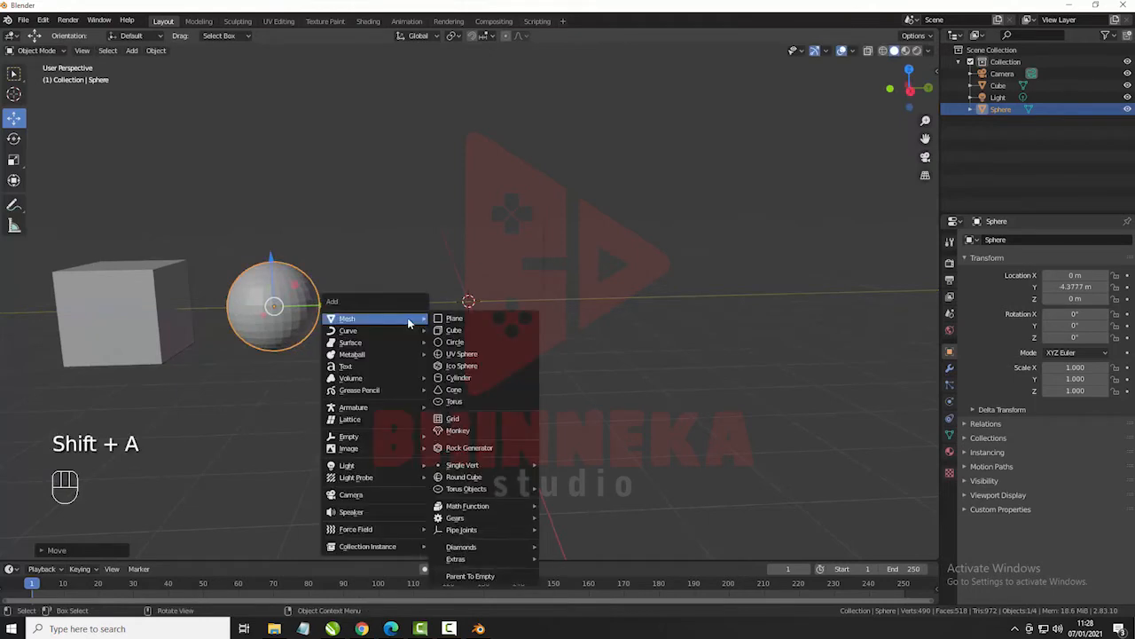
click(480, 367)
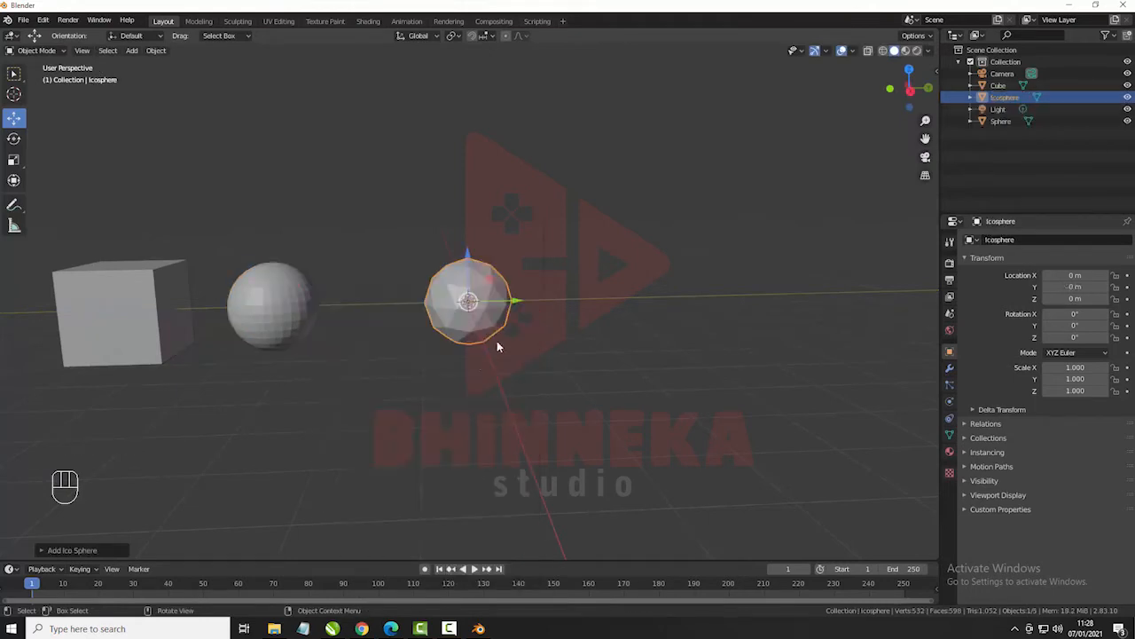
click(71, 550)
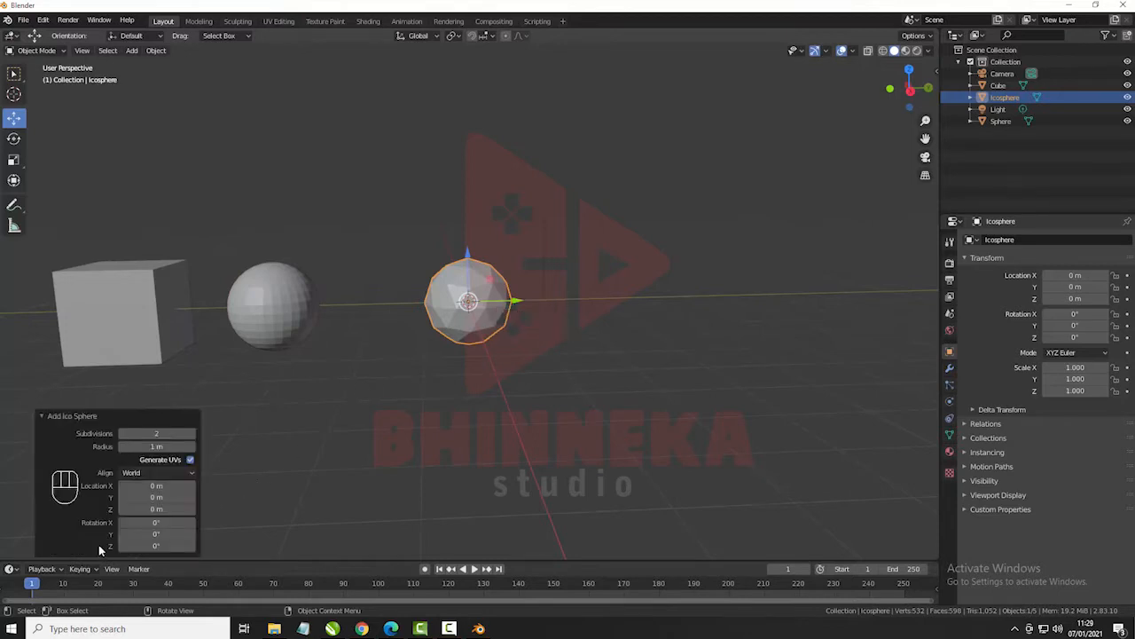
click(192, 434)
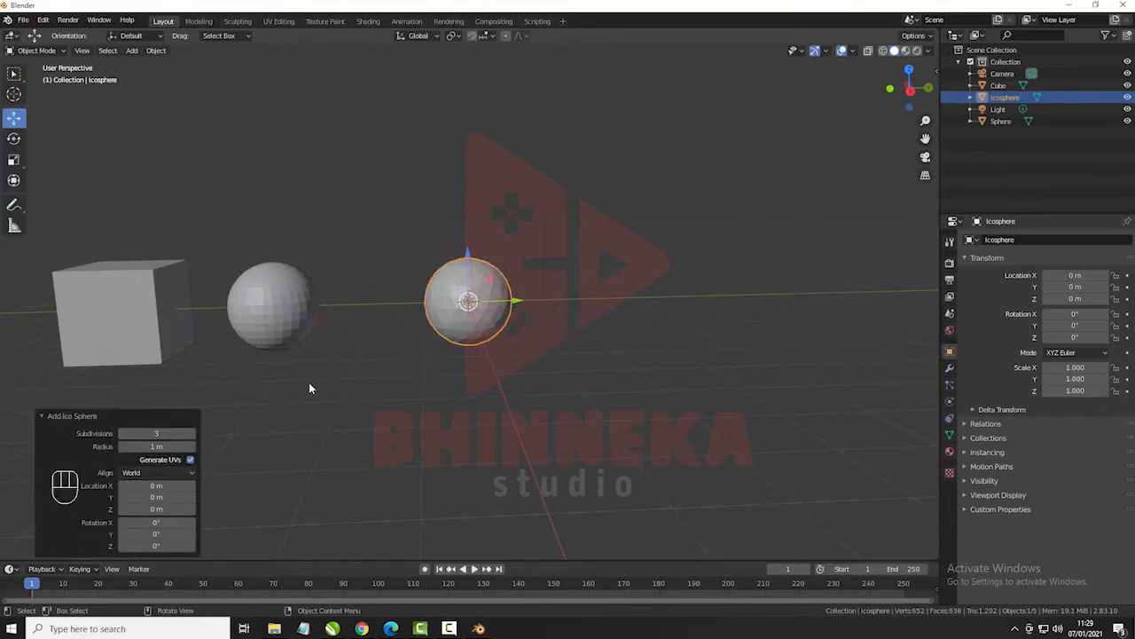
click(122, 432)
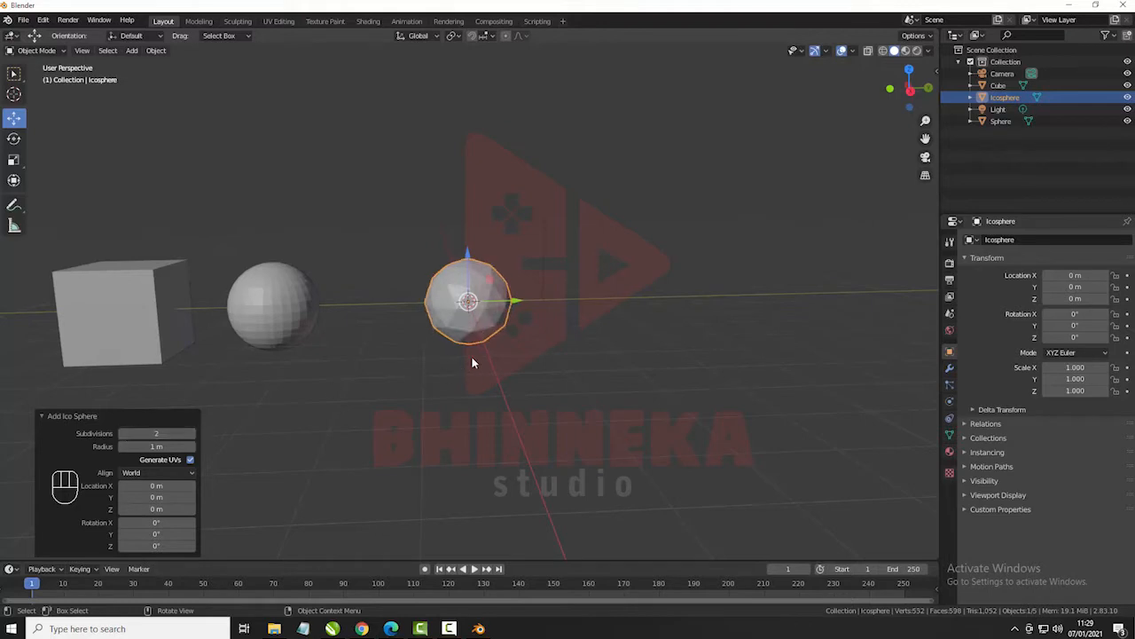
click(434, 393)
- Move the ico sphere along the Y axis to a spot between the UV sphere and the world origin
click(474, 331)
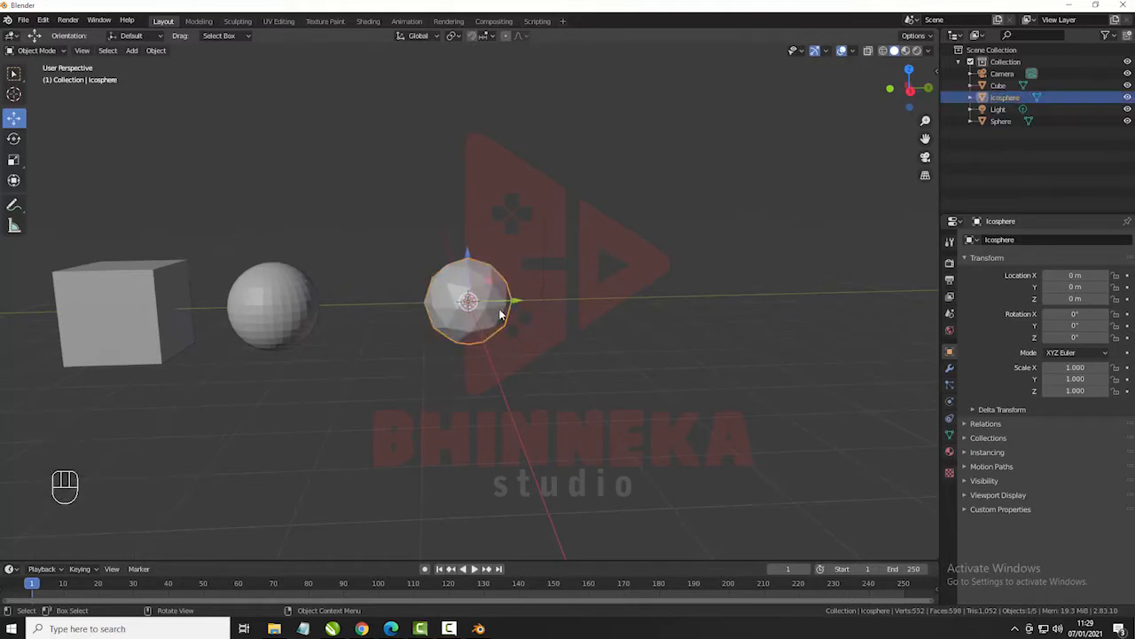
drag(512, 302, 444, 307)
middle_drag(404, 356, 433, 338)
scroll(432, 338, up, 2)
middle_drag(510, 333, 458, 299)
- Show the viewport in Material Preview shading and give the UV sphere a new material with a red base color
click(459, 300)
middle_drag(350, 328, 407, 318)
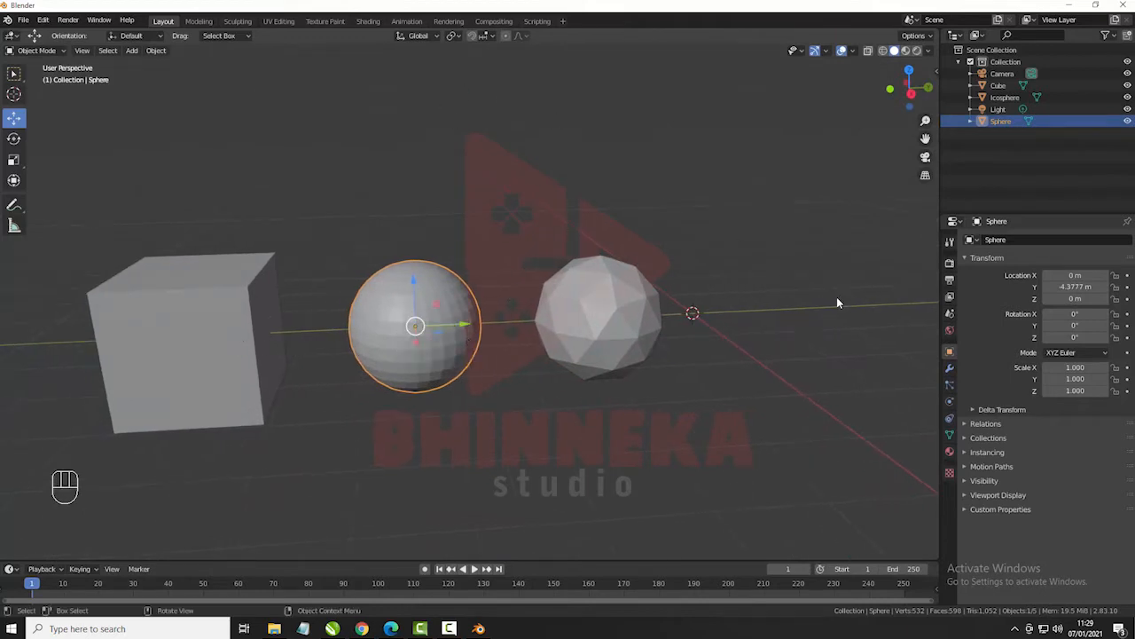
click(949, 450)
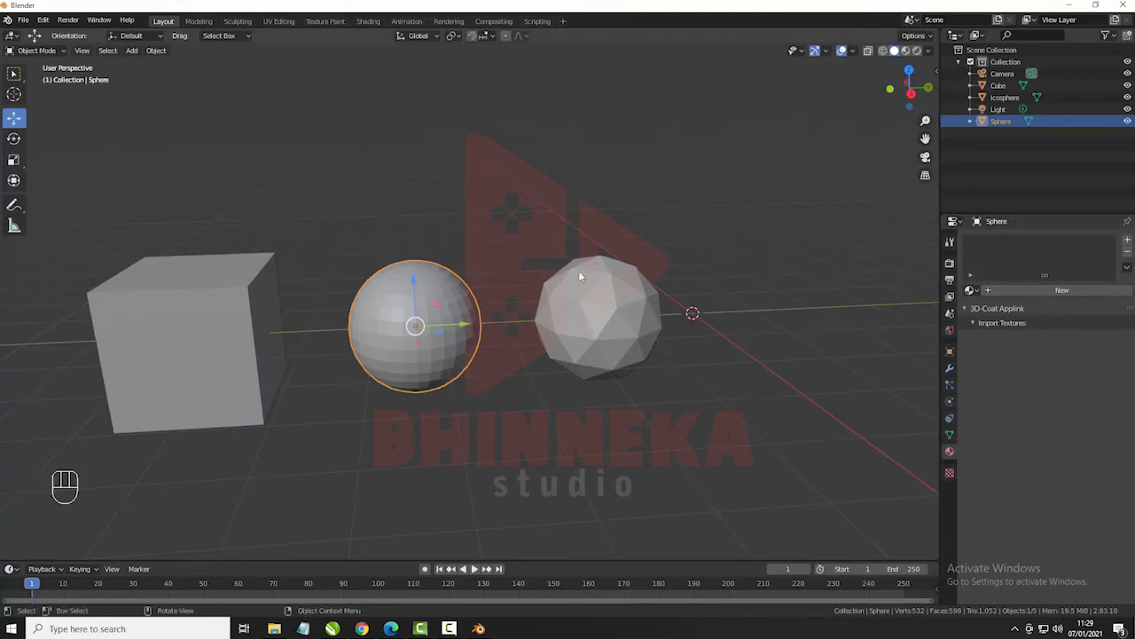
click(904, 51)
middle_drag(547, 333, 621, 337)
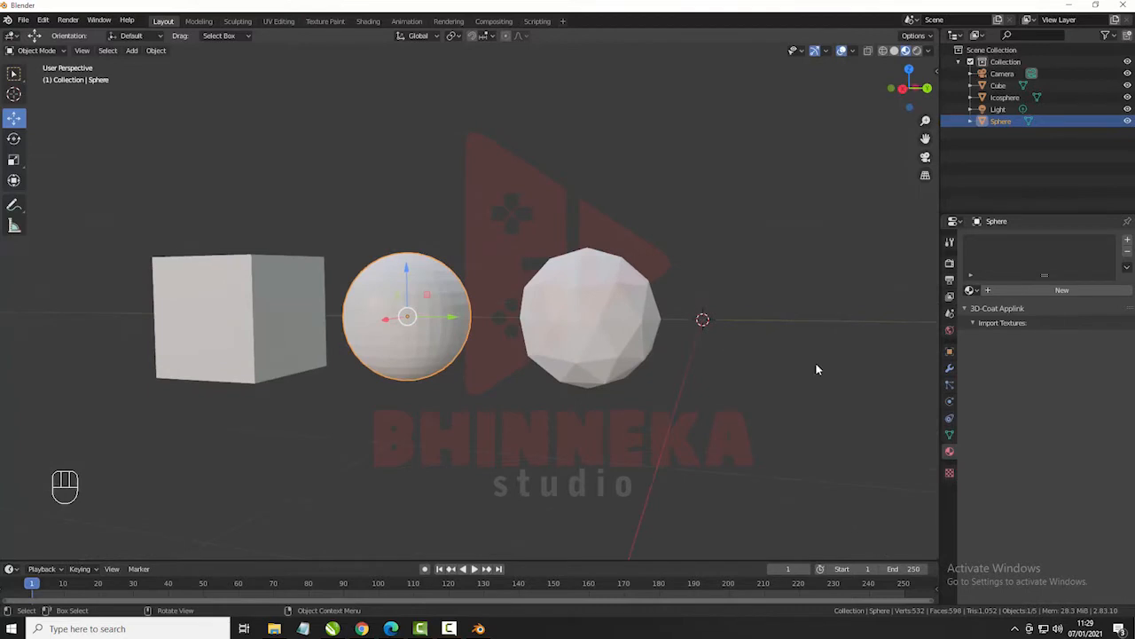
click(1014, 295)
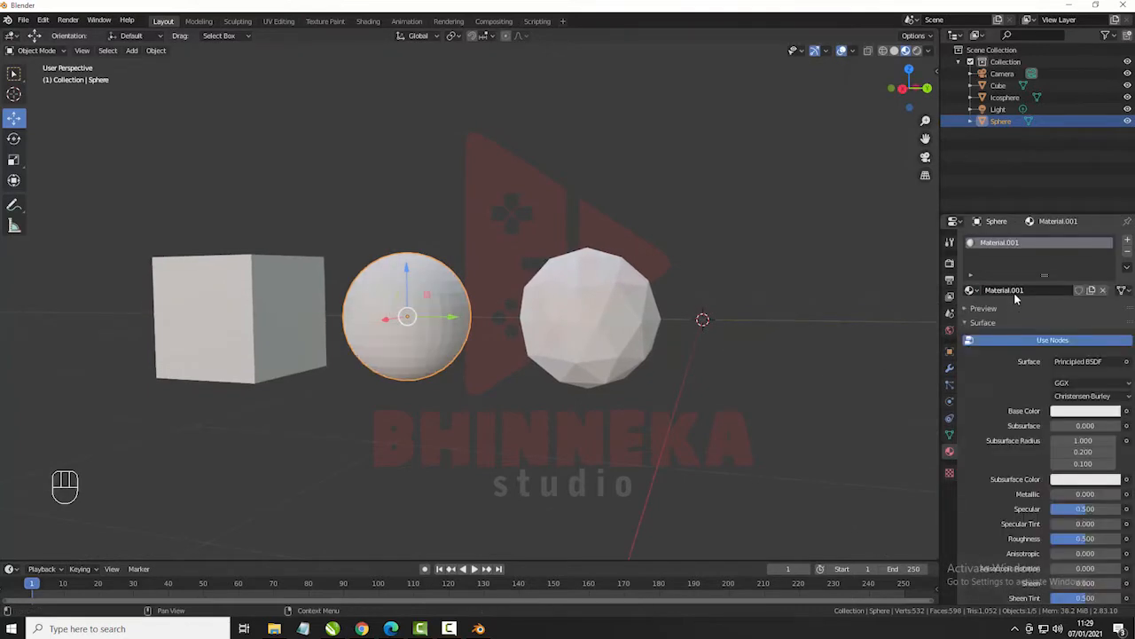
click(1063, 415)
drag(1060, 285, 1061, 328)
- Give the ico sphere a new material with a blue base color of about hue 0.671 and saturation 1
click(577, 350)
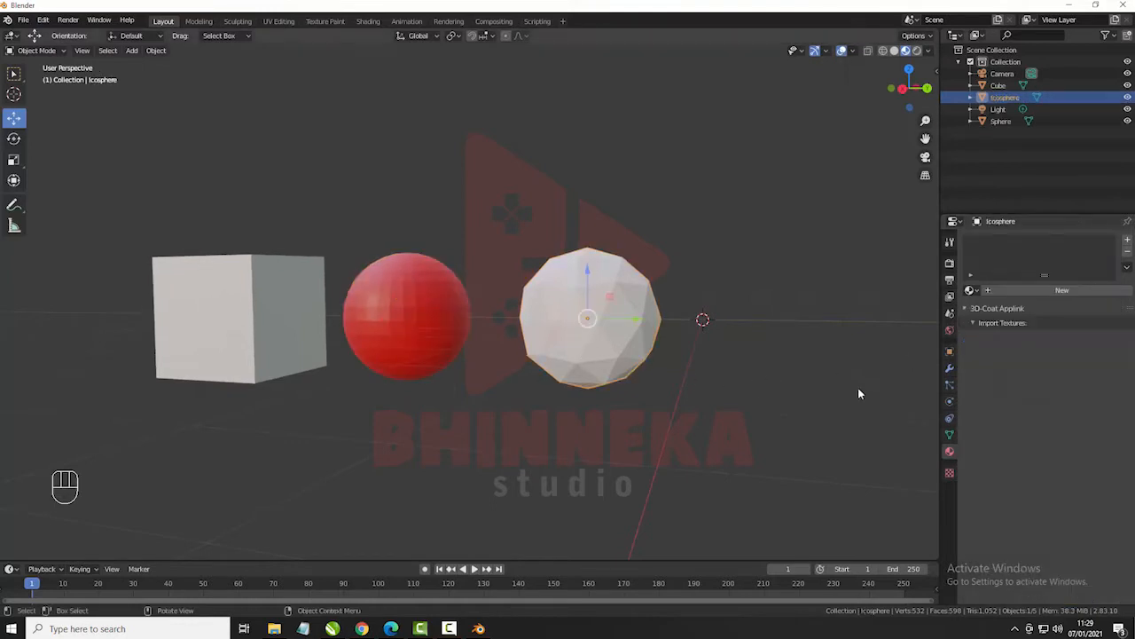
click(1006, 292)
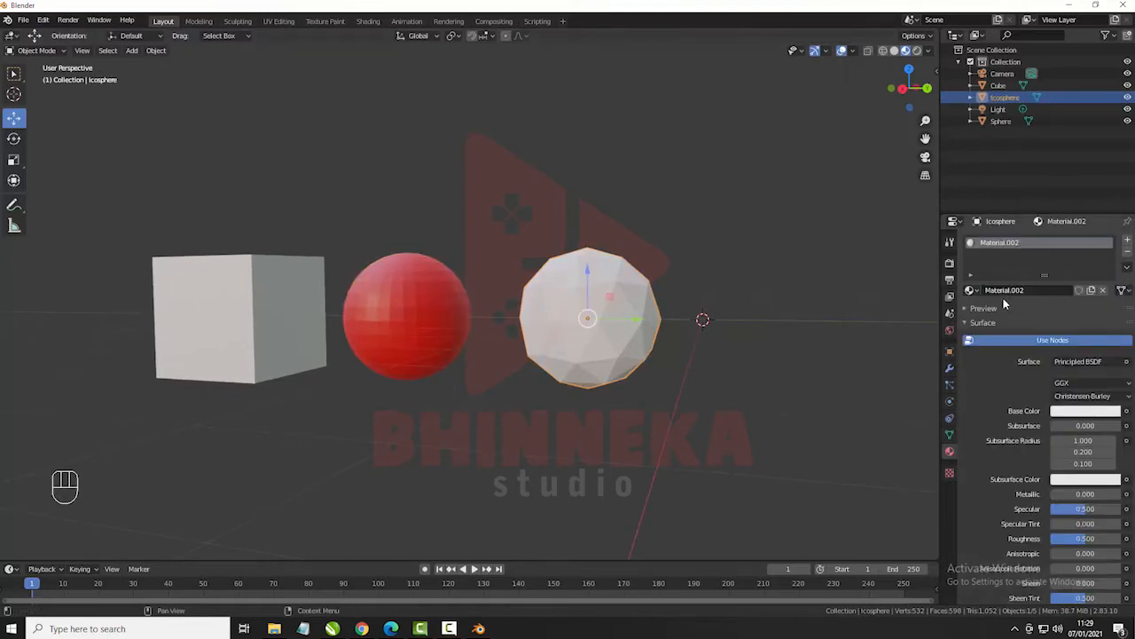
click(1063, 411)
drag(1064, 290, 1098, 264)
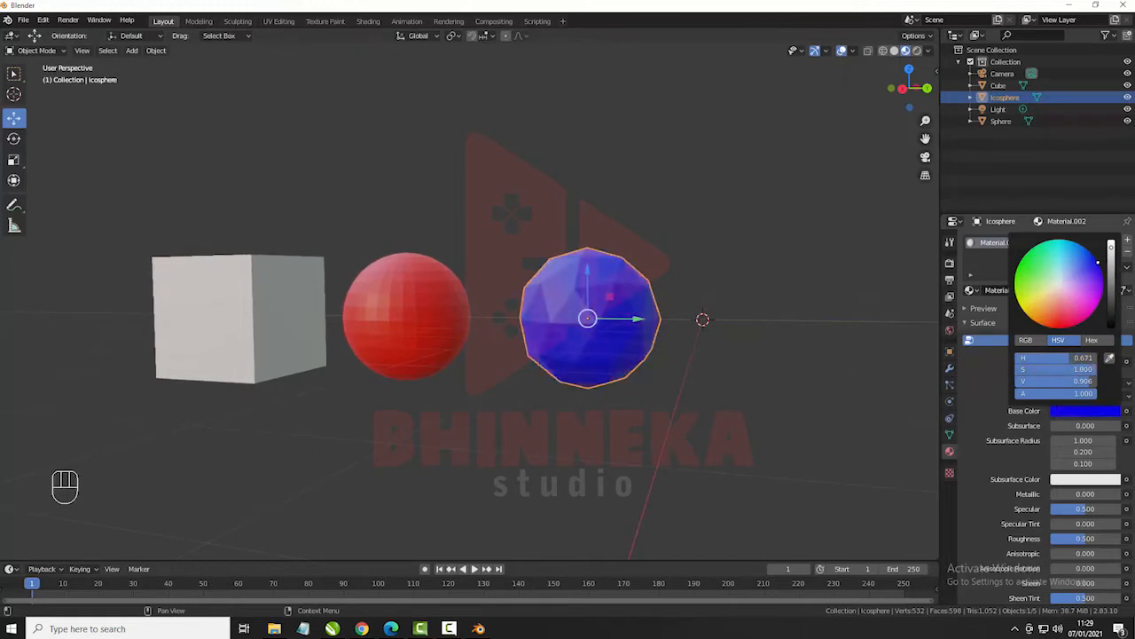
- Give the cube a new material with a green base color of about hue 0.308 and saturation 1
click(285, 331)
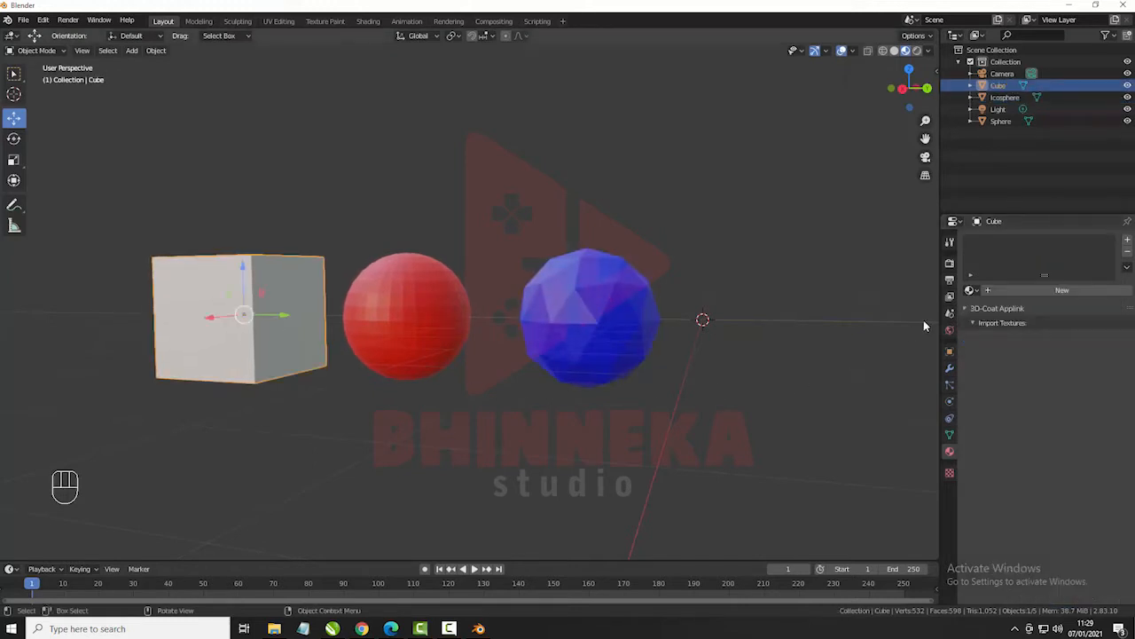
click(1003, 293)
click(1057, 411)
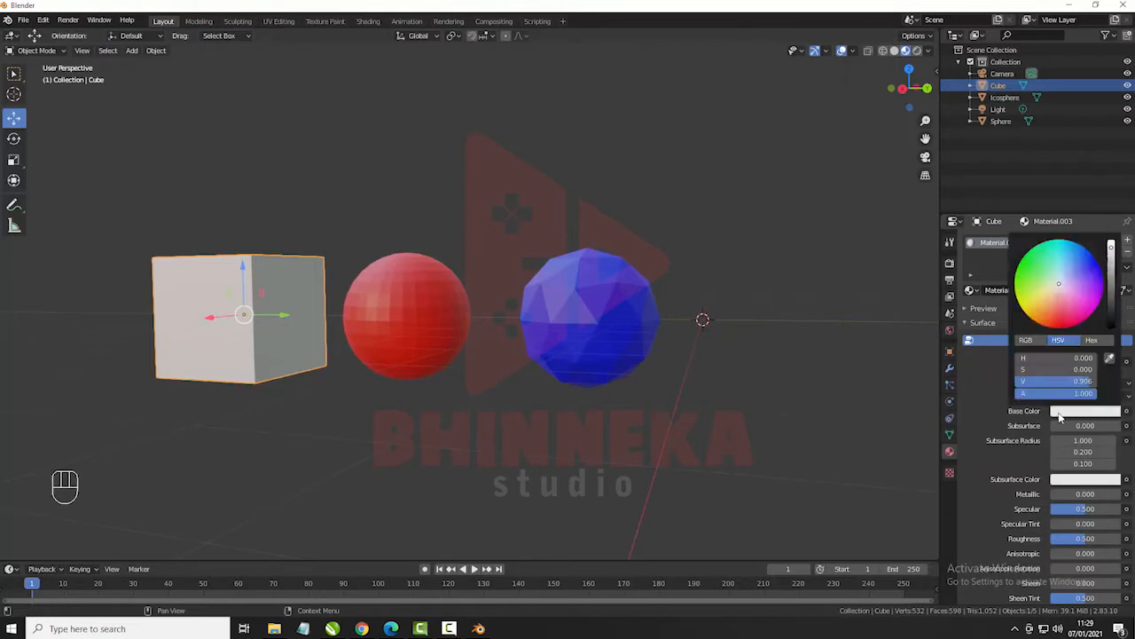
drag(1057, 286, 1019, 267)
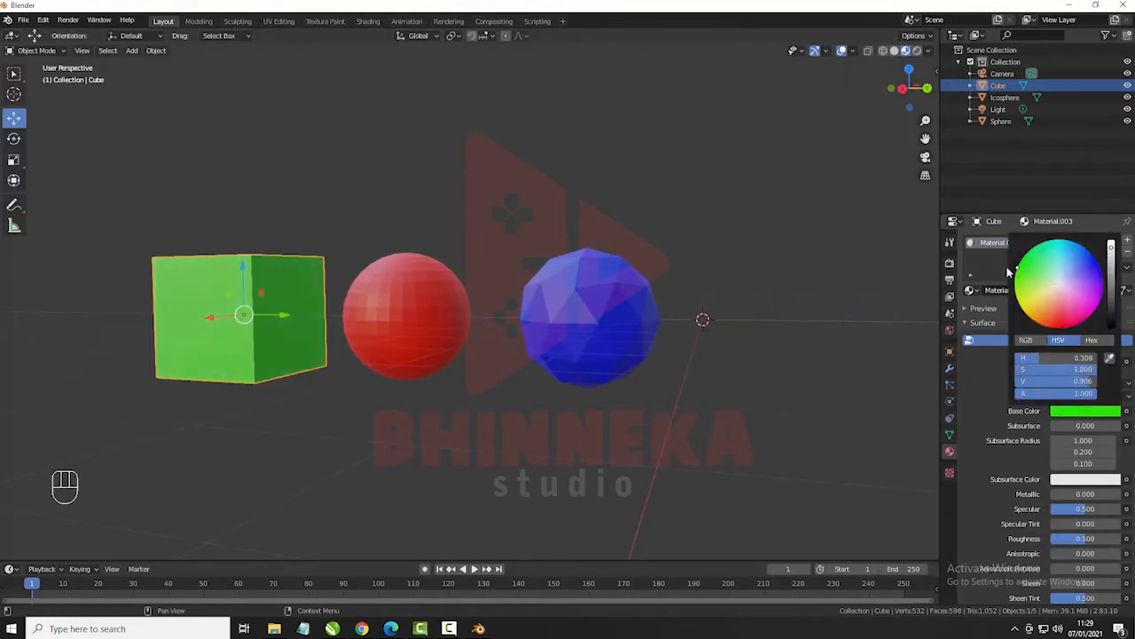
- Put the cube into Edit Mode with face selection
middle_drag(512, 324, 297, 346)
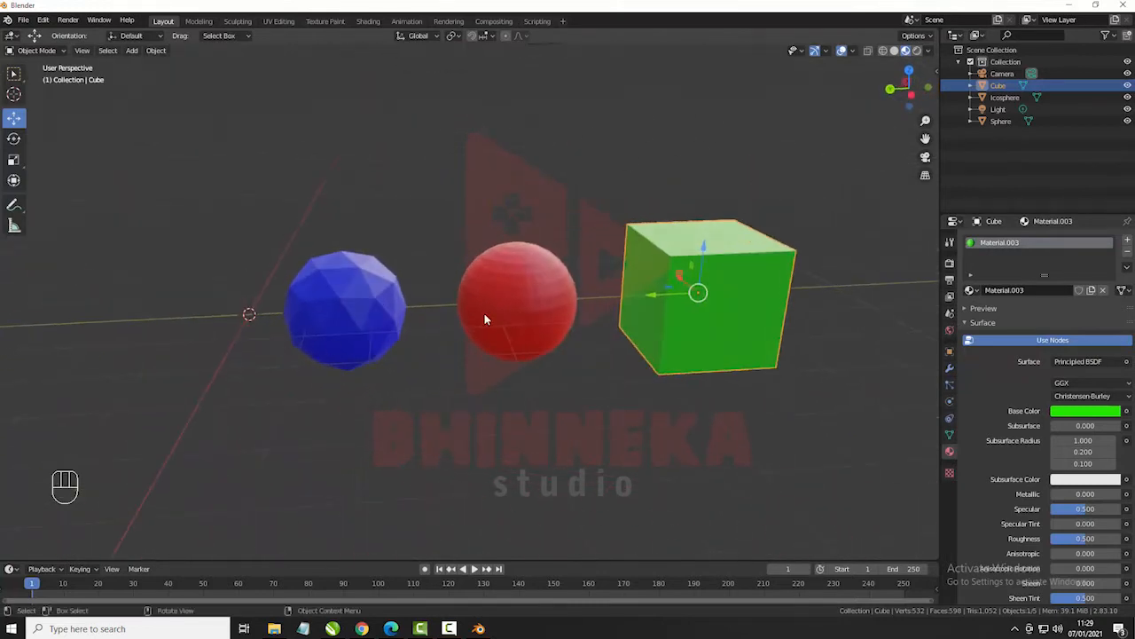
click(471, 315)
middle_drag(574, 353, 431, 393)
scroll(798, 416, up, 2)
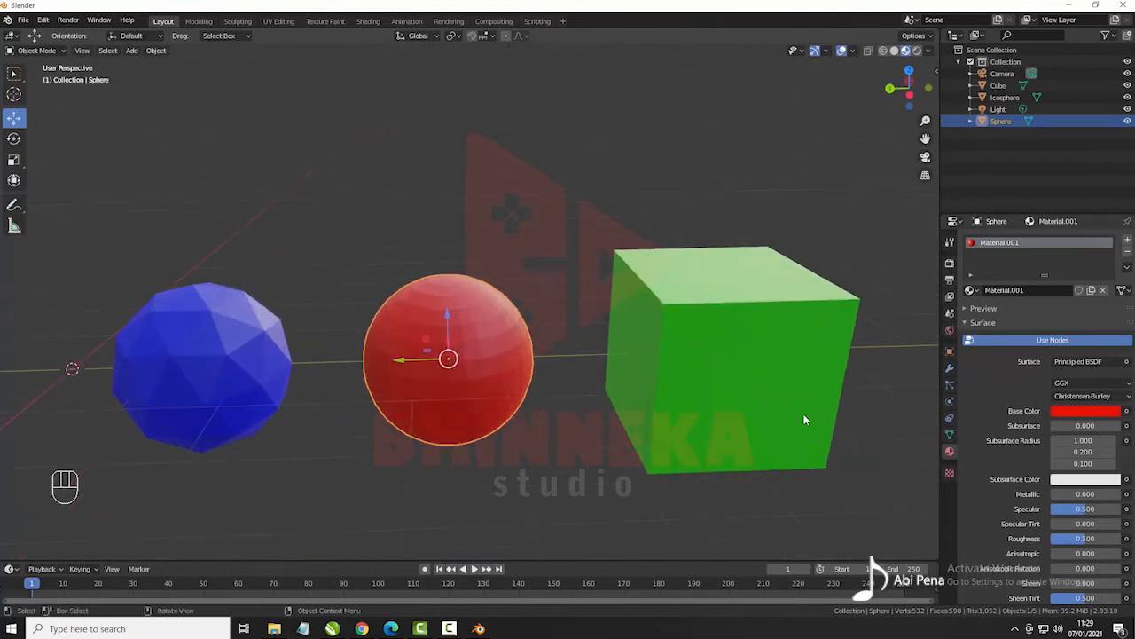
click(788, 406)
shift+middle_drag(788, 406, 499, 351)
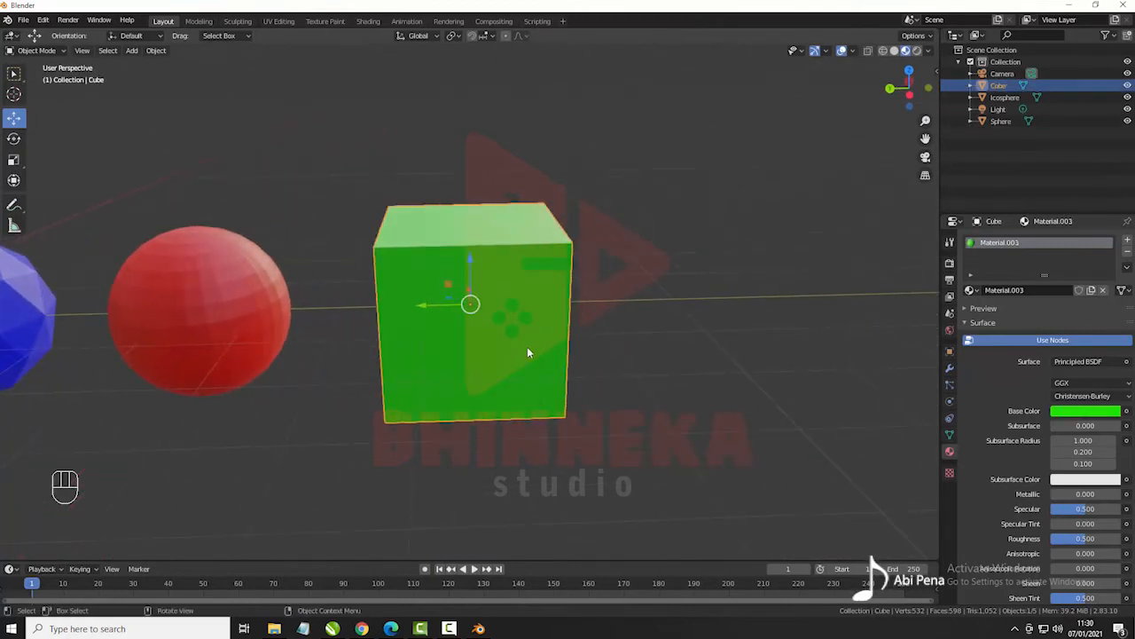
key(Tab)
middle_drag(531, 351, 256, 201)
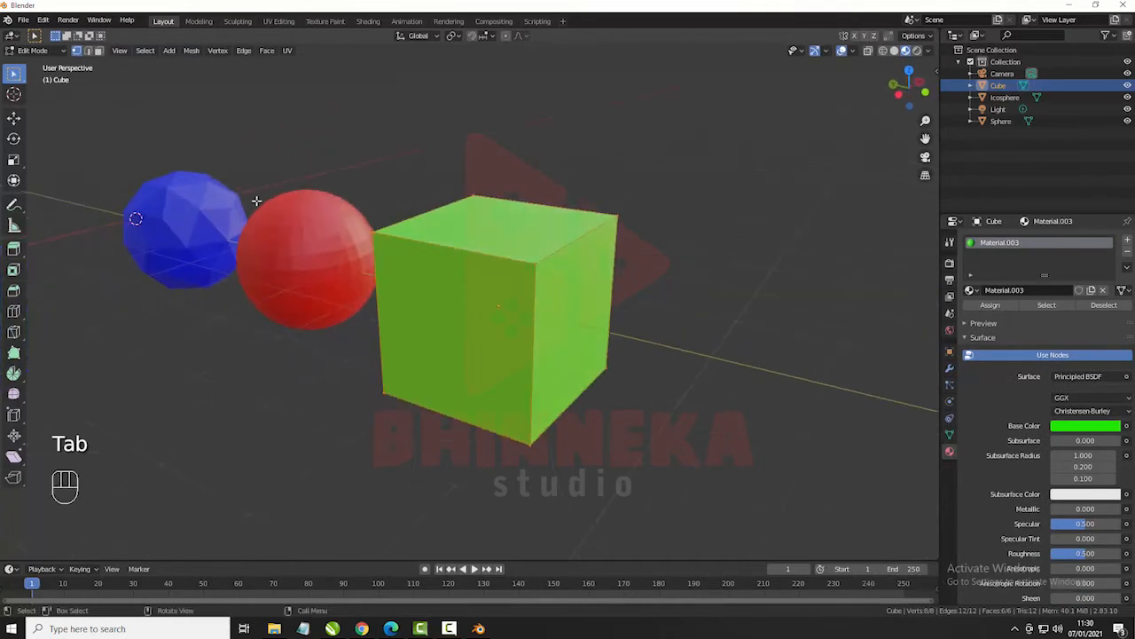
click(99, 50)
middle_drag(374, 295, 540, 270)
- Add a second material slot with a new red material and assign it to the cube's side face pointing away from the spheres
click(496, 349)
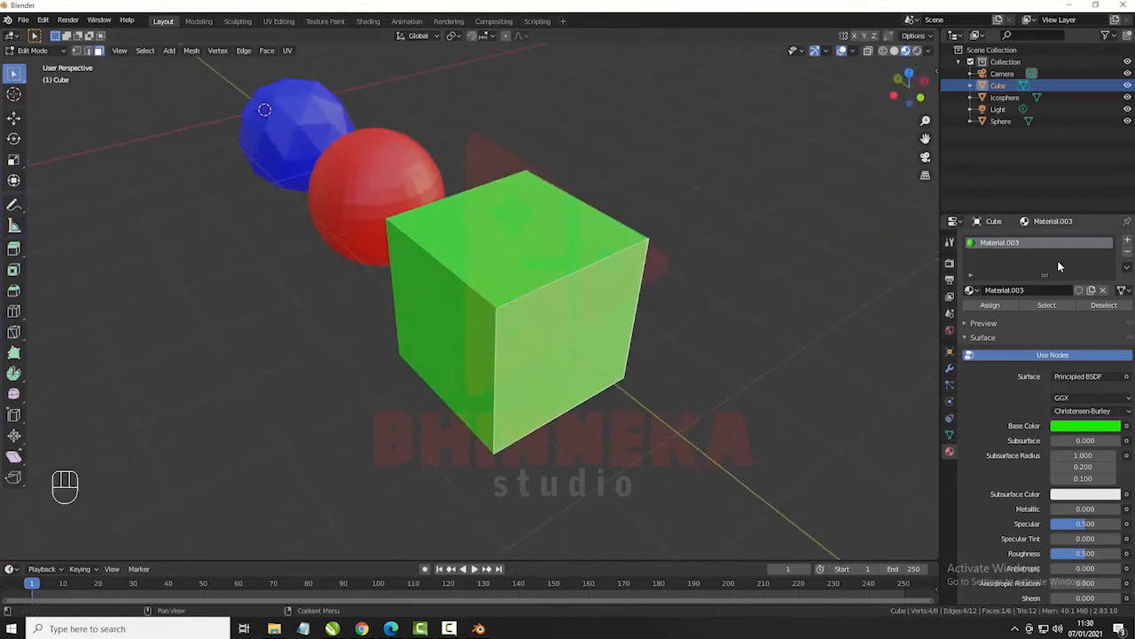
click(1129, 242)
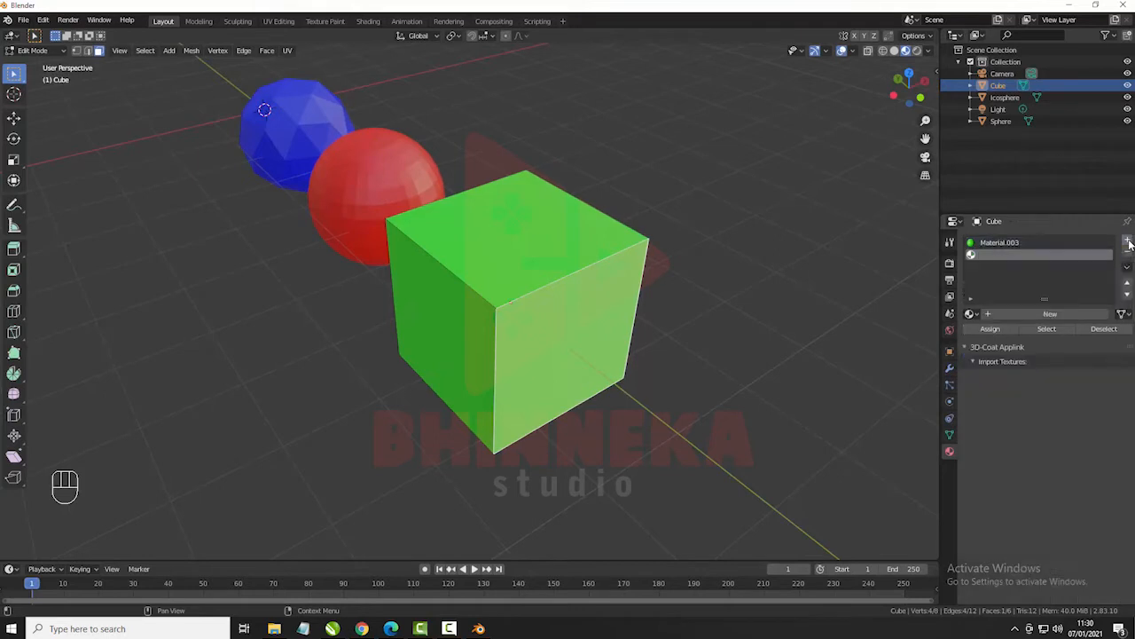
click(1066, 314)
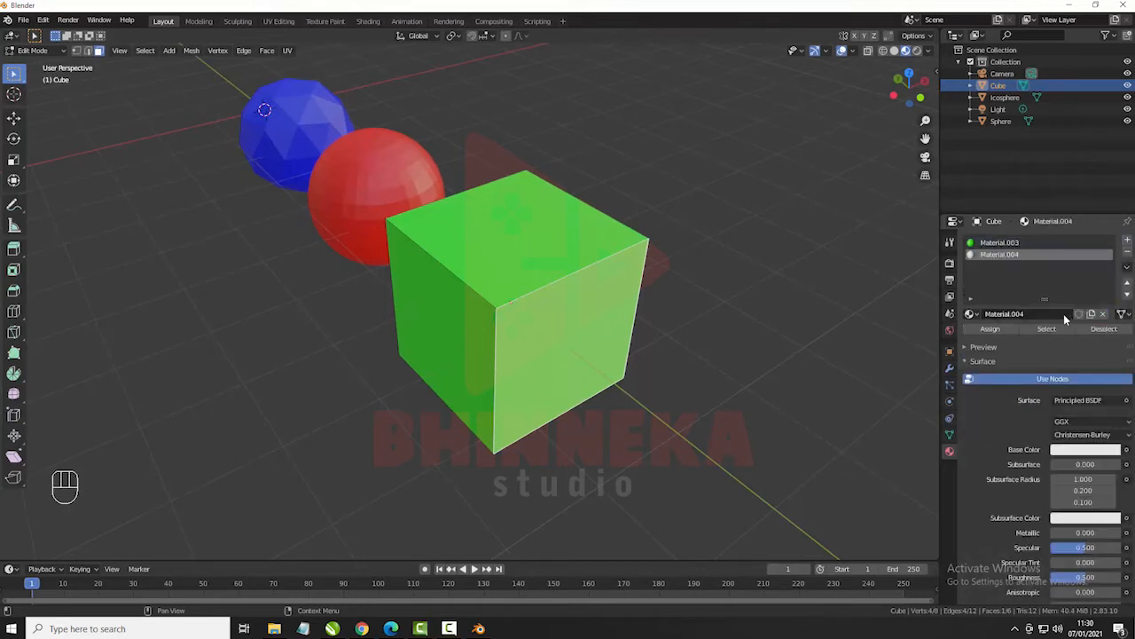
click(1077, 449)
drag(1065, 324, 1052, 364)
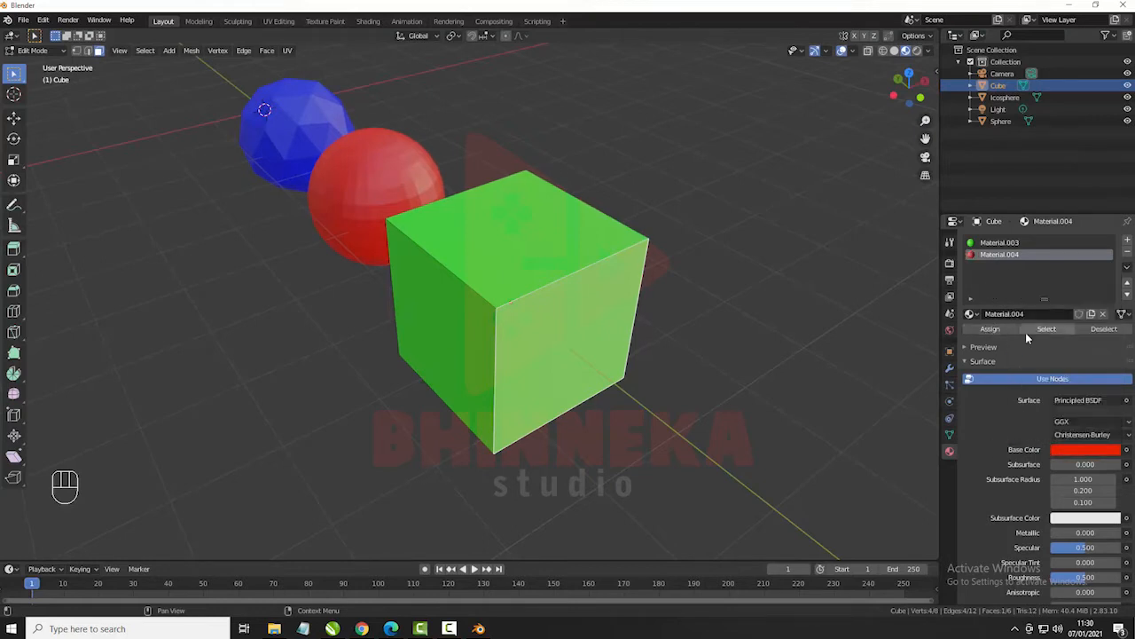
click(997, 329)
- Select the large green side face adjacent to the cube's red face
middle_drag(585, 404, 479, 353)
click(504, 350)
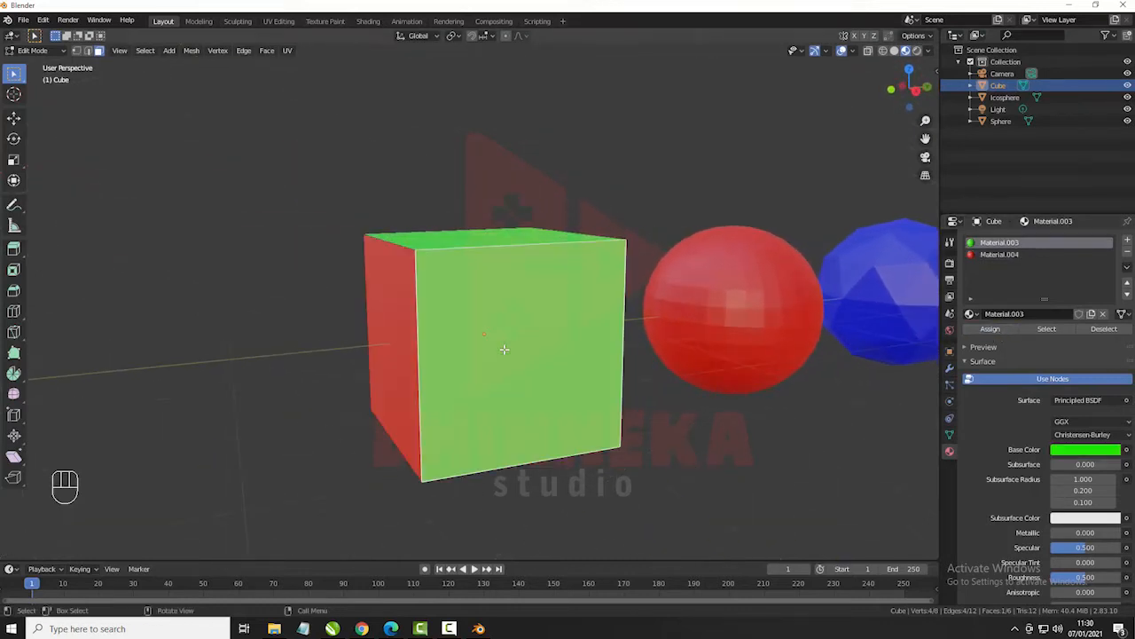
click(971, 314)
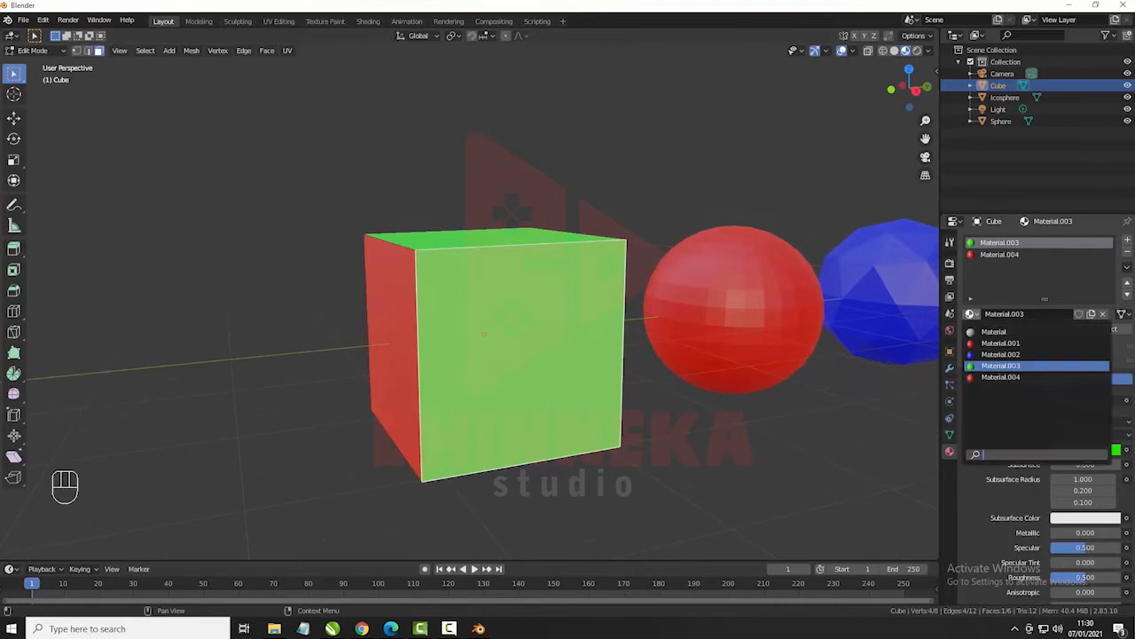
click(1000, 354)
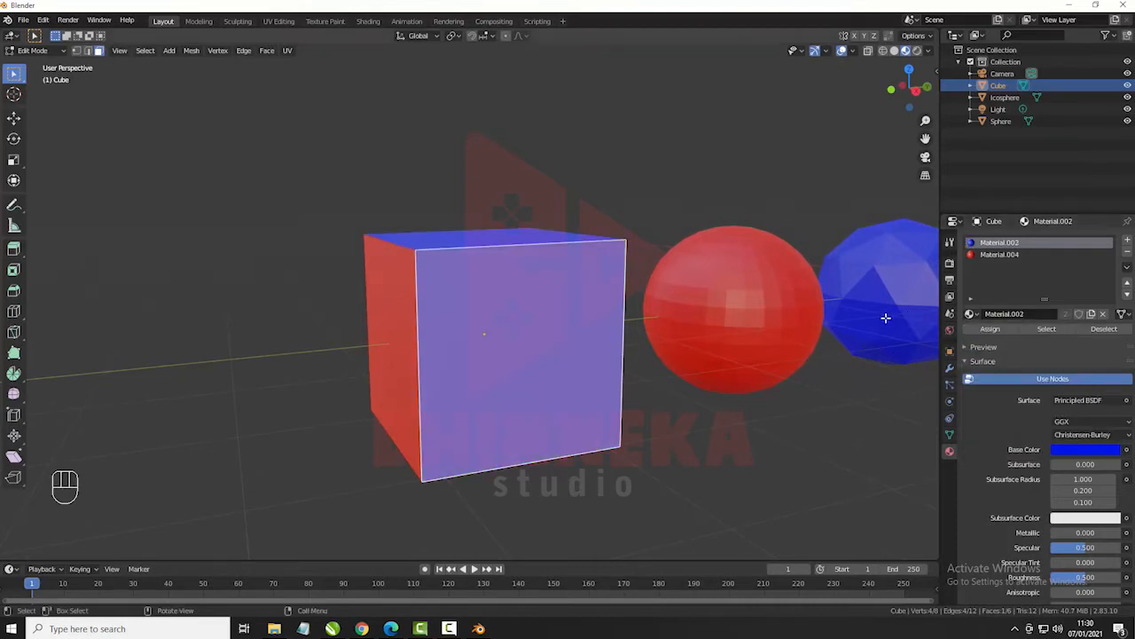
key(ctrl+z)
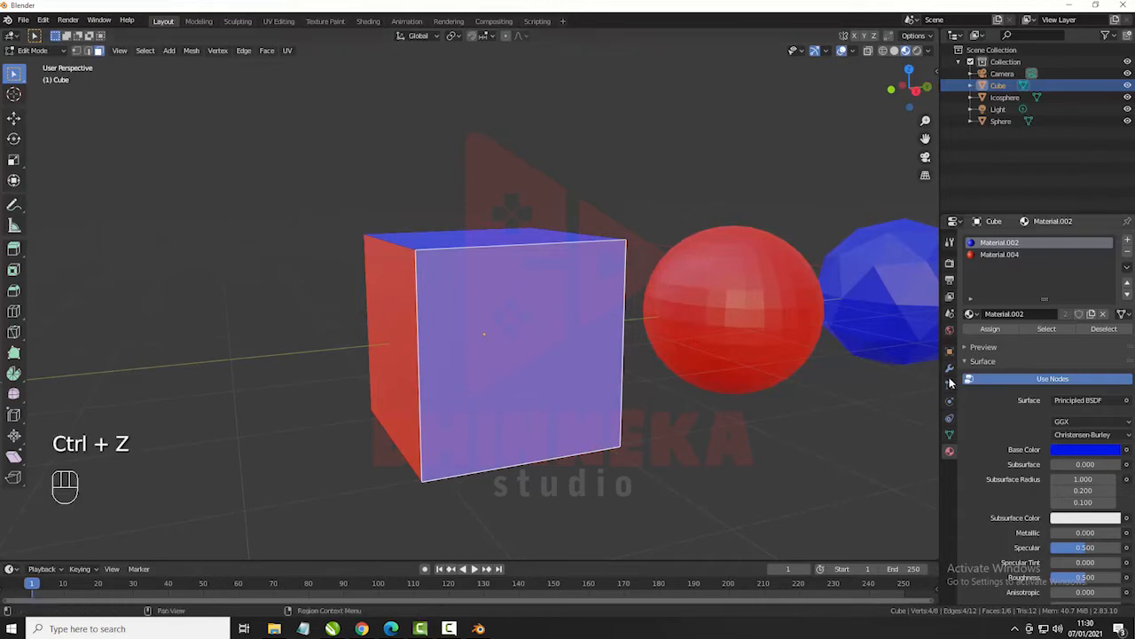
click(973, 314)
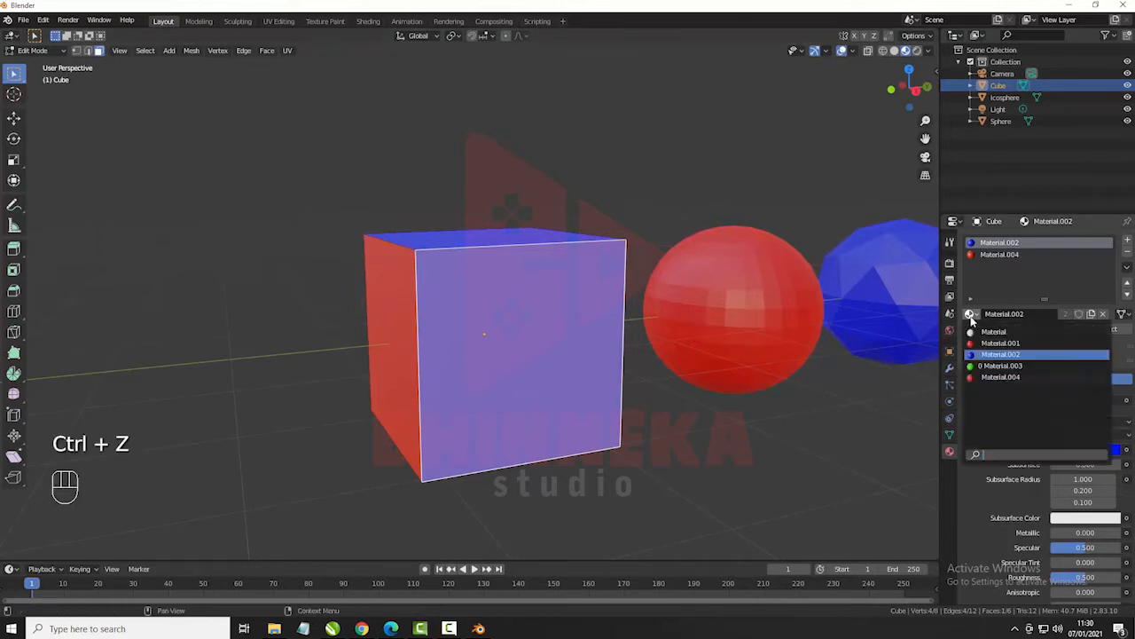
click(1003, 366)
- Add a third material slot to the cube using the existing blue Material.002 and assign it to the selected side face
middle_drag(765, 301, 752, 328)
click(1129, 242)
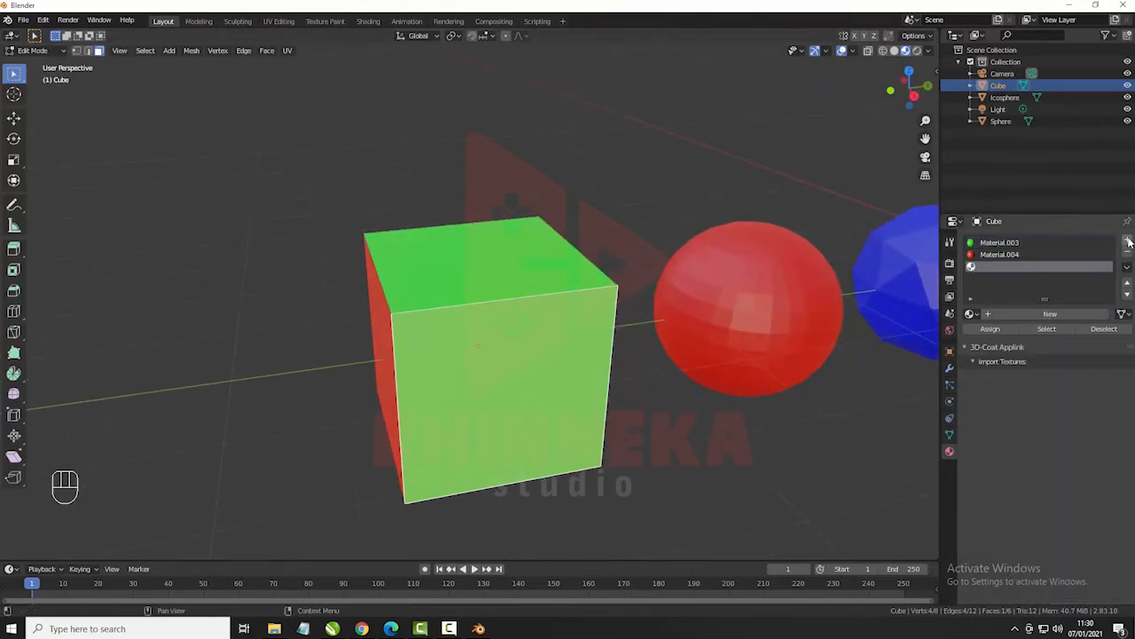
click(971, 314)
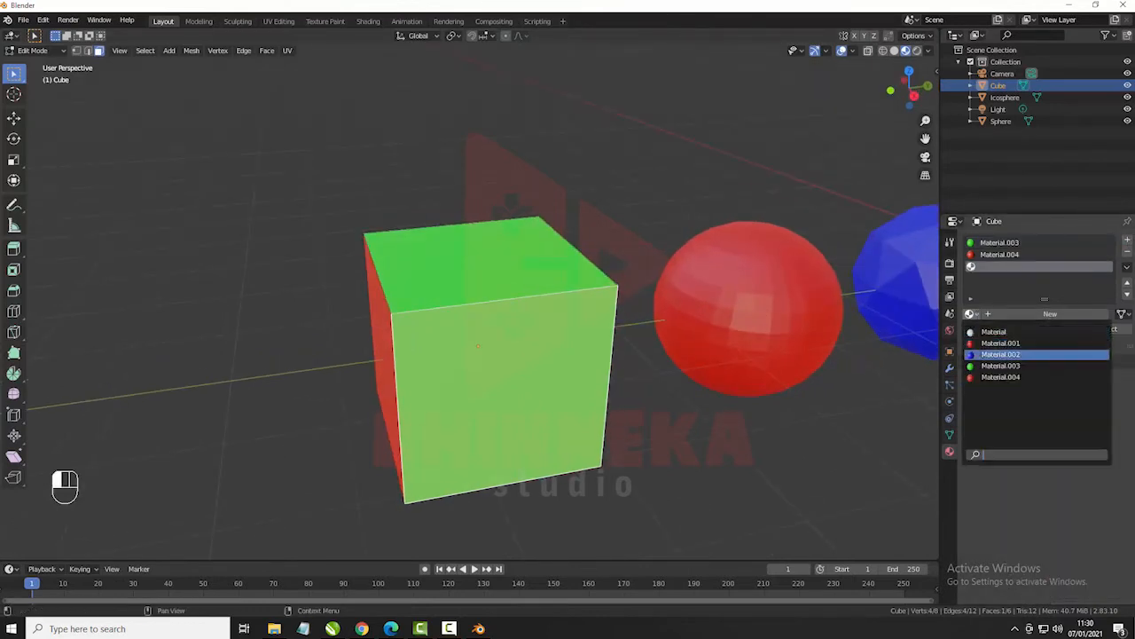
click(1001, 354)
click(991, 329)
- Assign a new yellow material (hue 0.156, saturation 1) in a fourth slot to the cube's side face opposite the blue one
middle_drag(784, 403, 510, 325)
key(ctrl+z)
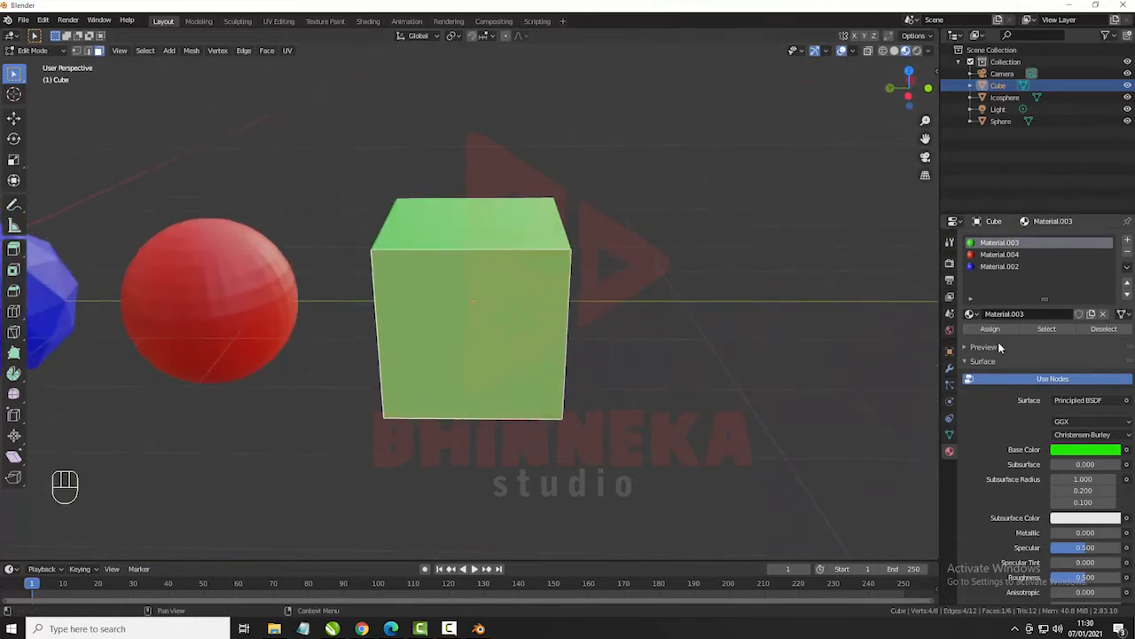
click(1128, 240)
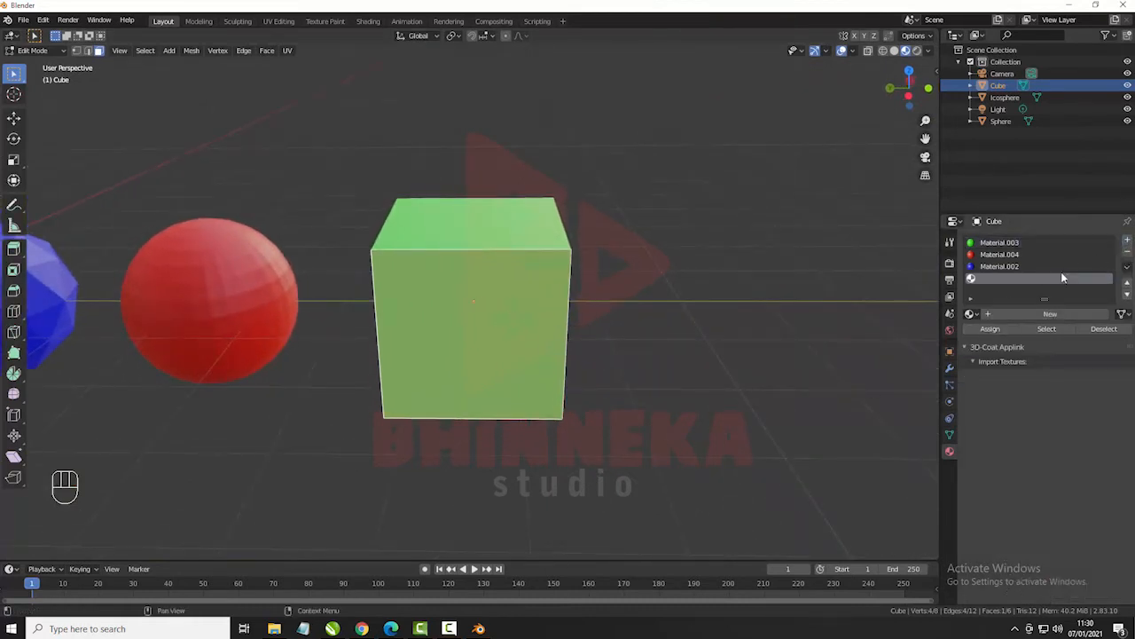
click(994, 311)
click(1062, 453)
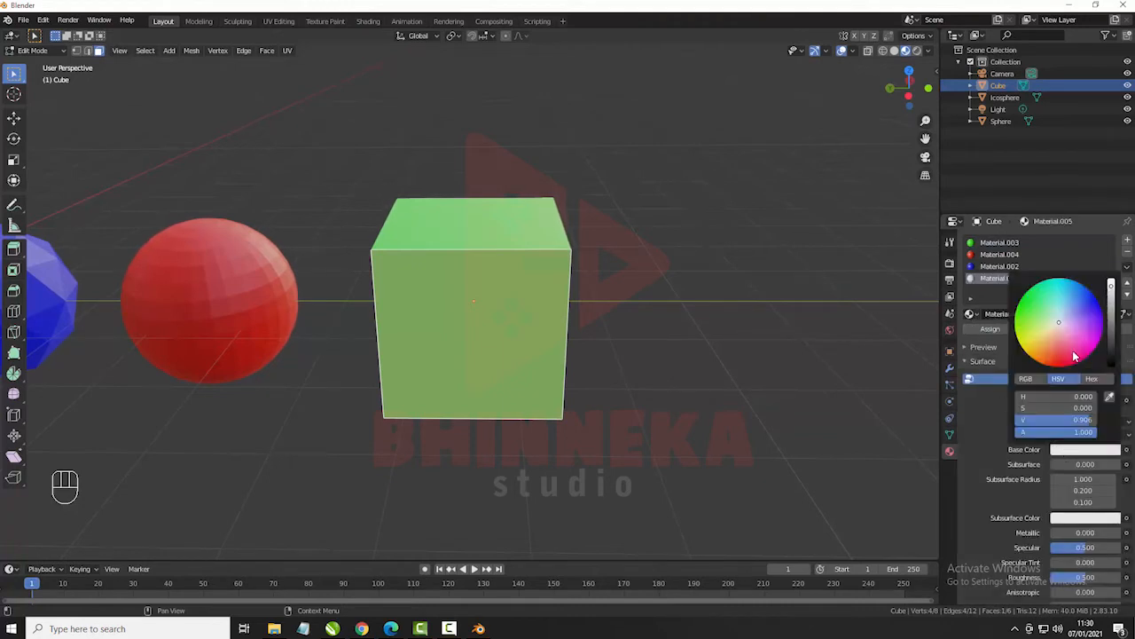
drag(1058, 327, 1022, 347)
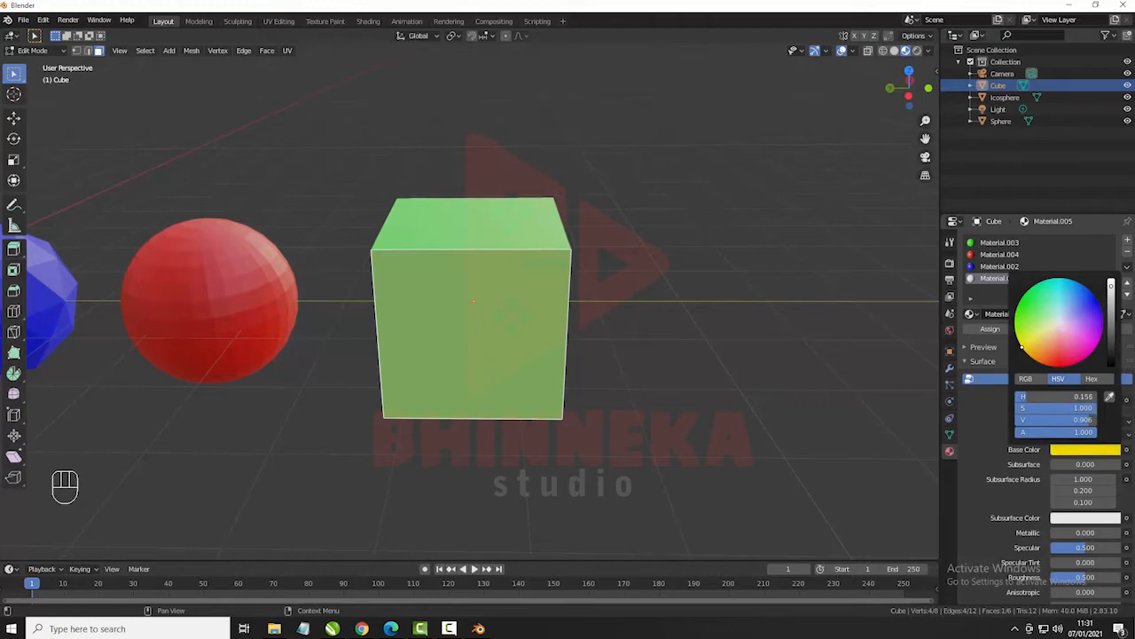
click(991, 329)
- Select the cube's side face toward the spheres and assign it a new cyan material in a fifth slot
middle_drag(726, 349, 309, 350)
click(378, 332)
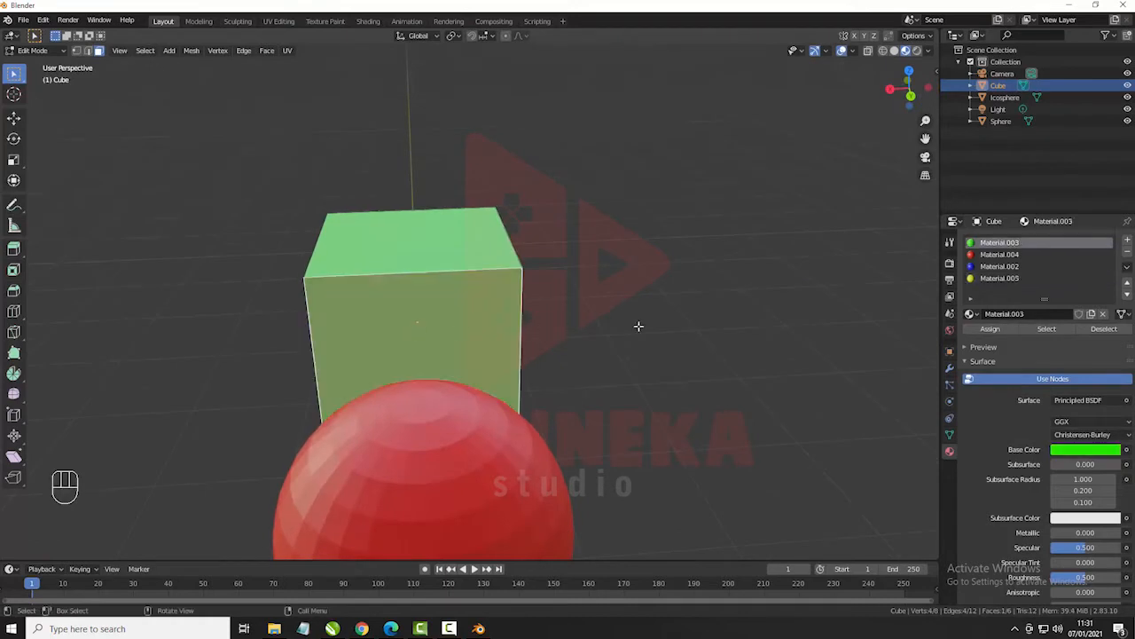
middle_drag(728, 326, 638, 339)
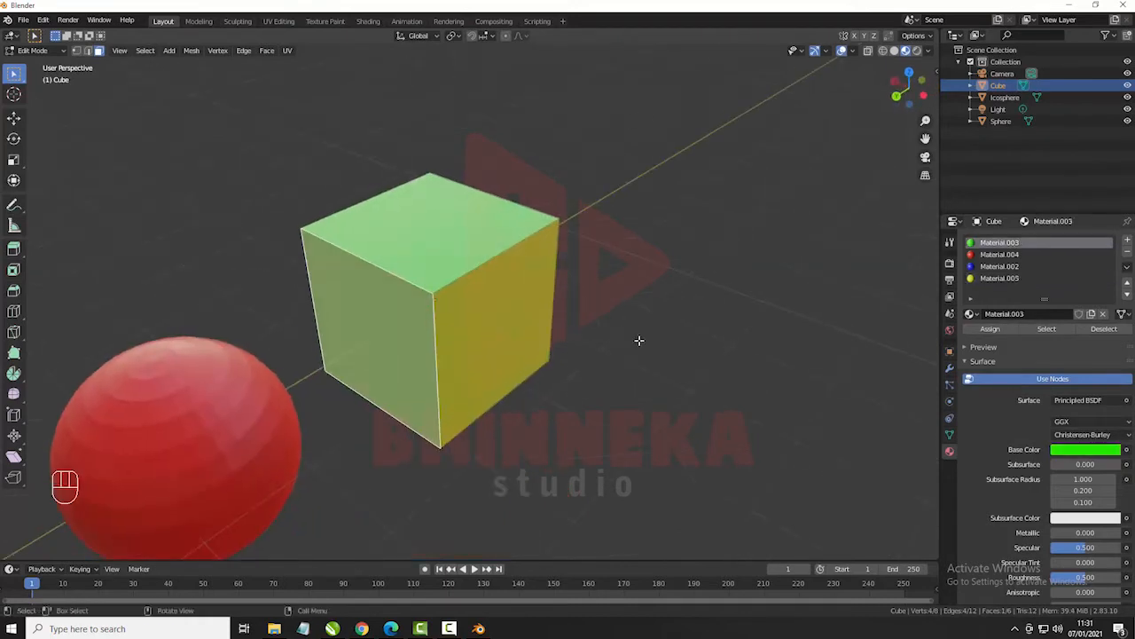
click(1128, 240)
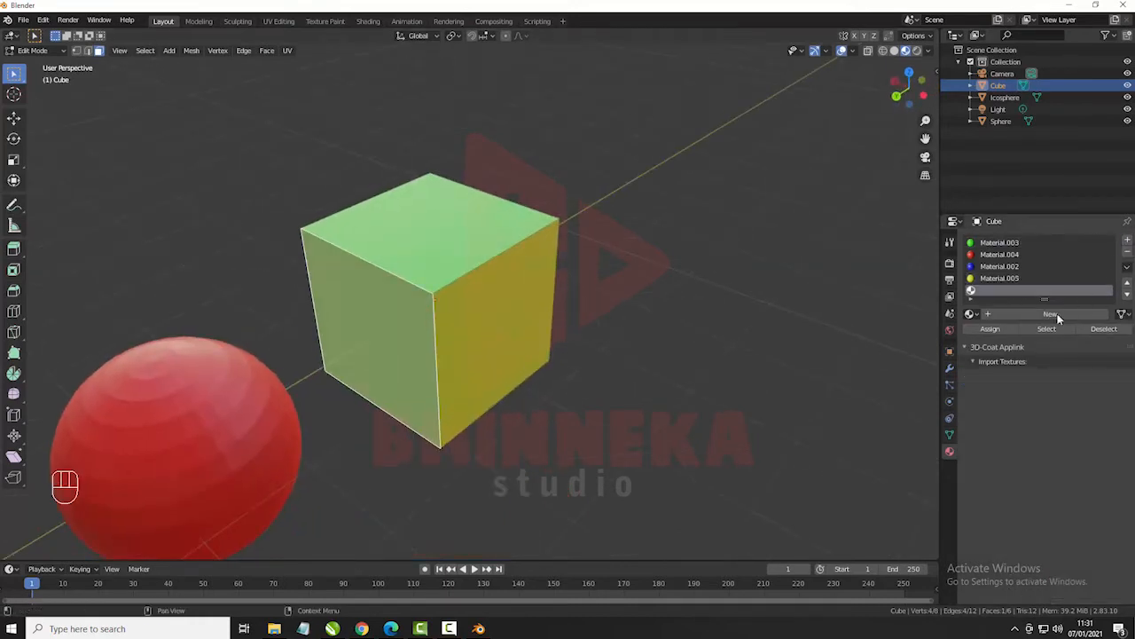
click(972, 313)
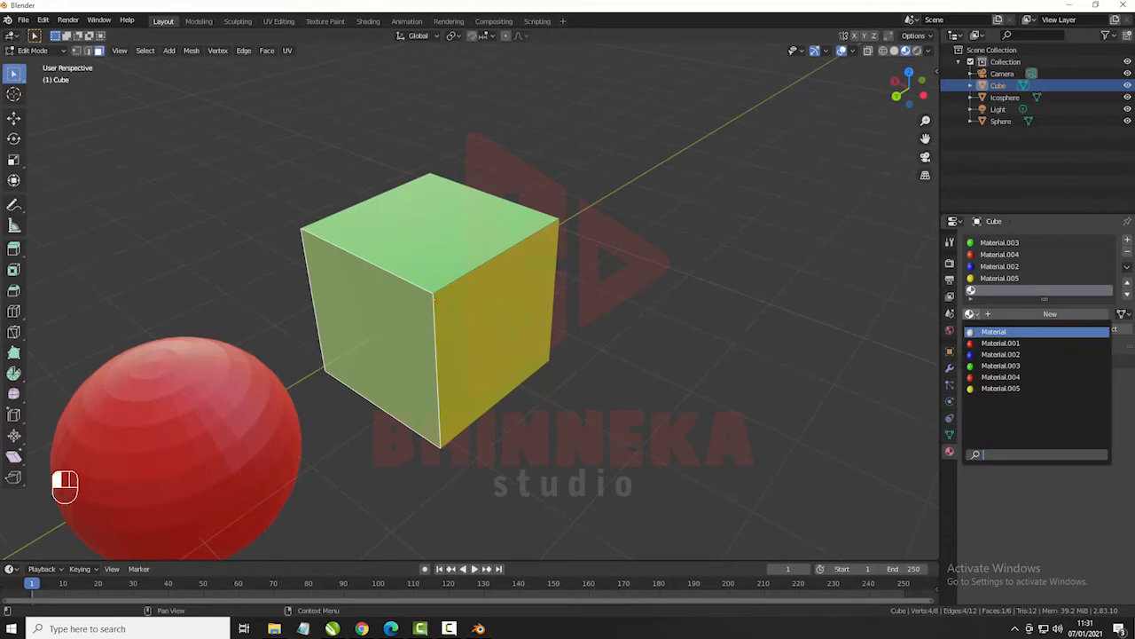
click(999, 313)
click(1067, 449)
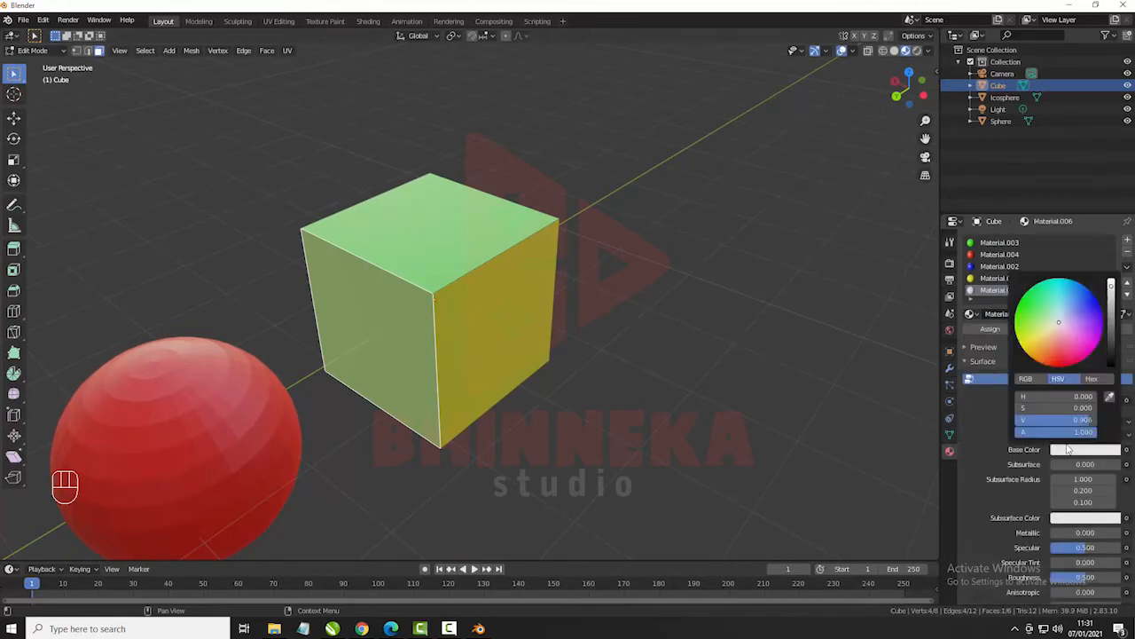
click(1058, 280)
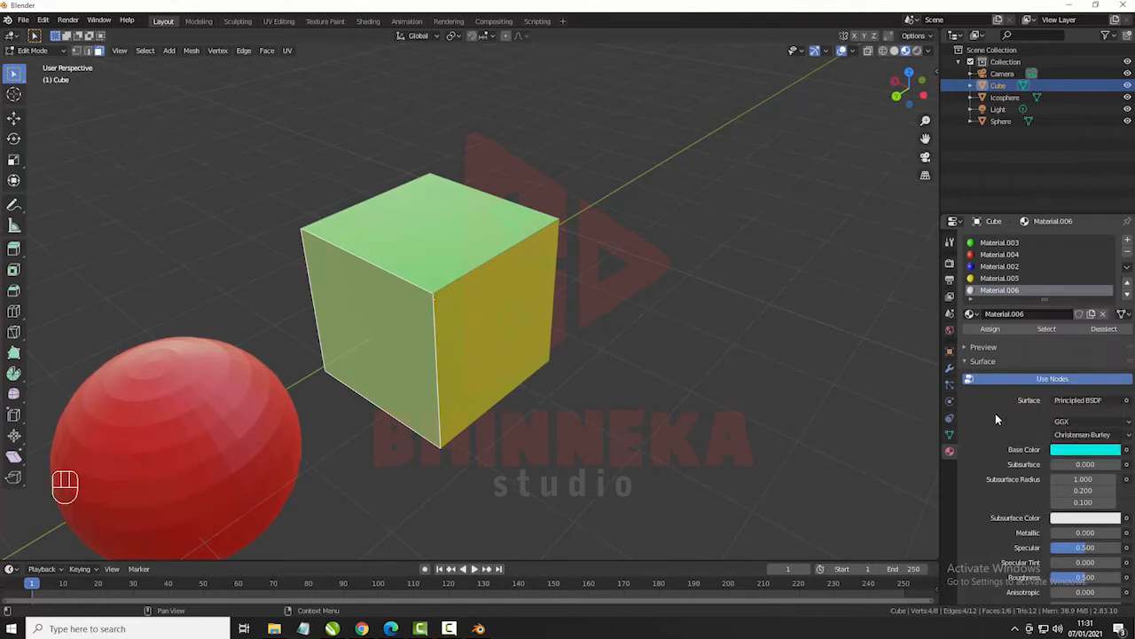
click(998, 329)
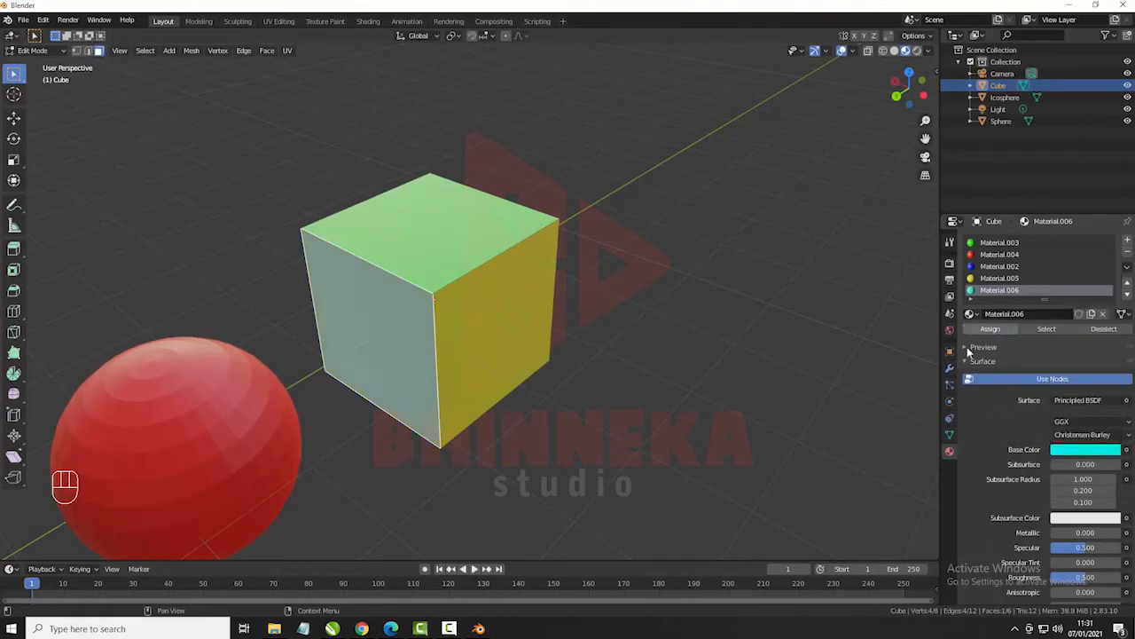
- Deselect the cube's faces and return to Object Mode
click(814, 402)
middle_drag(690, 443, 633, 471)
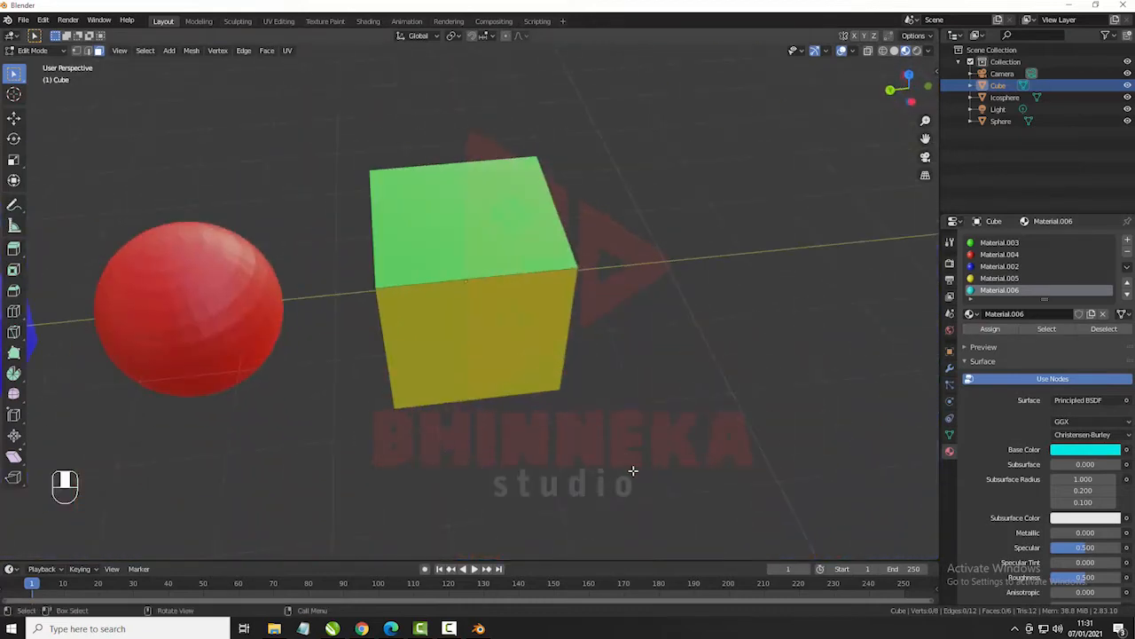
middle_drag(579, 416, 936, 341)
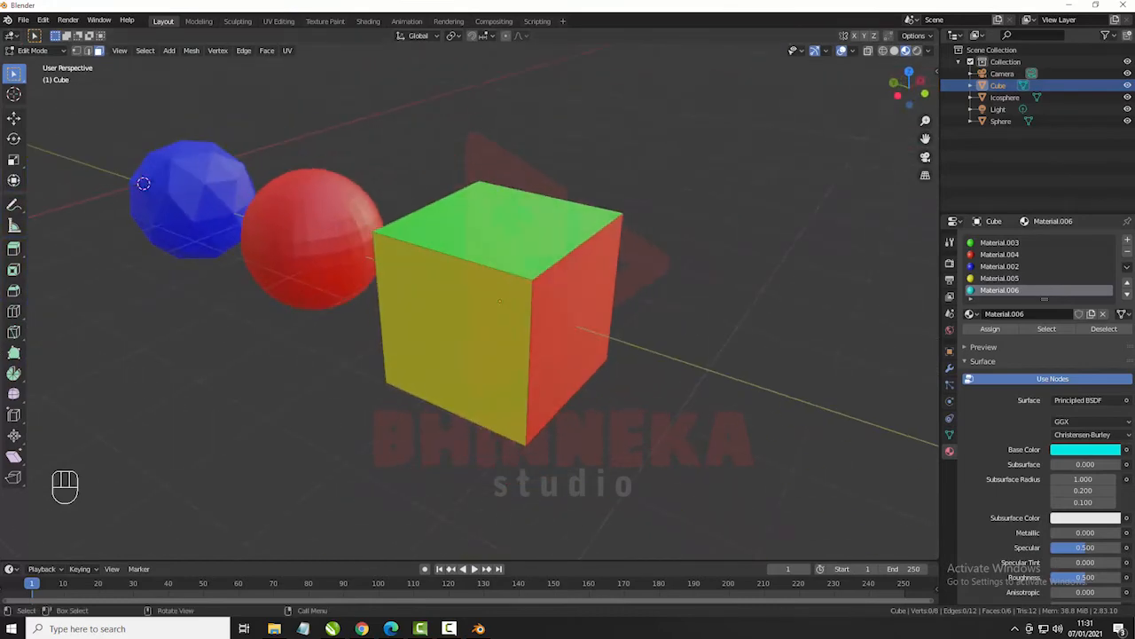
key(Tab)
middle_drag(221, 277, 618, 376)
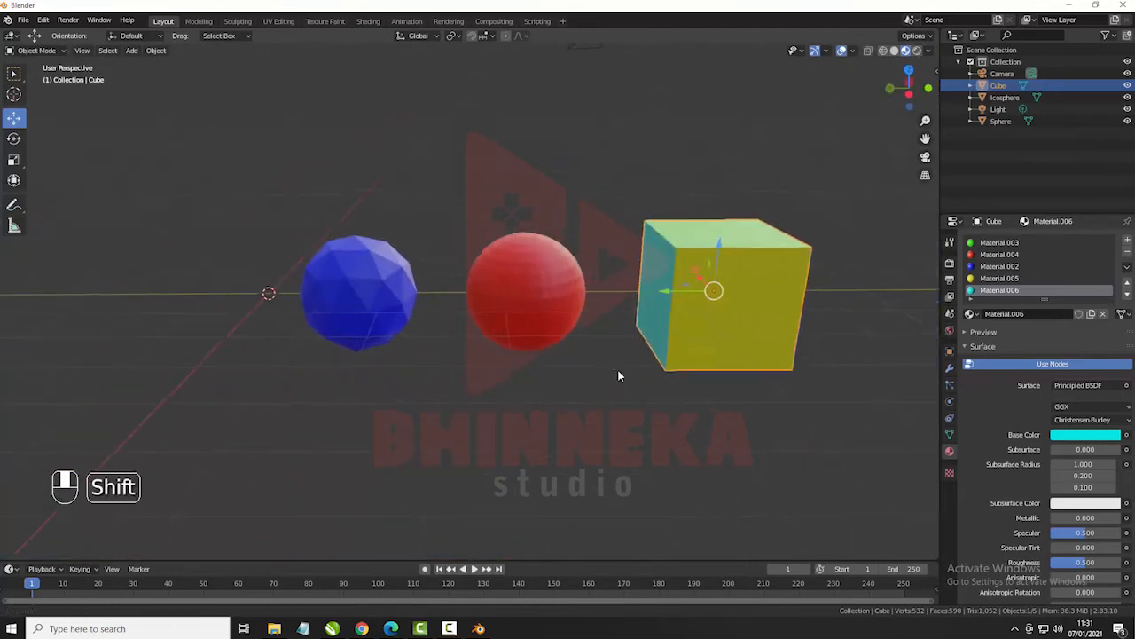
- Put the red UV sphere into Edit Mode and align the view to Right Orthographic
click(567, 304)
key(Tab)
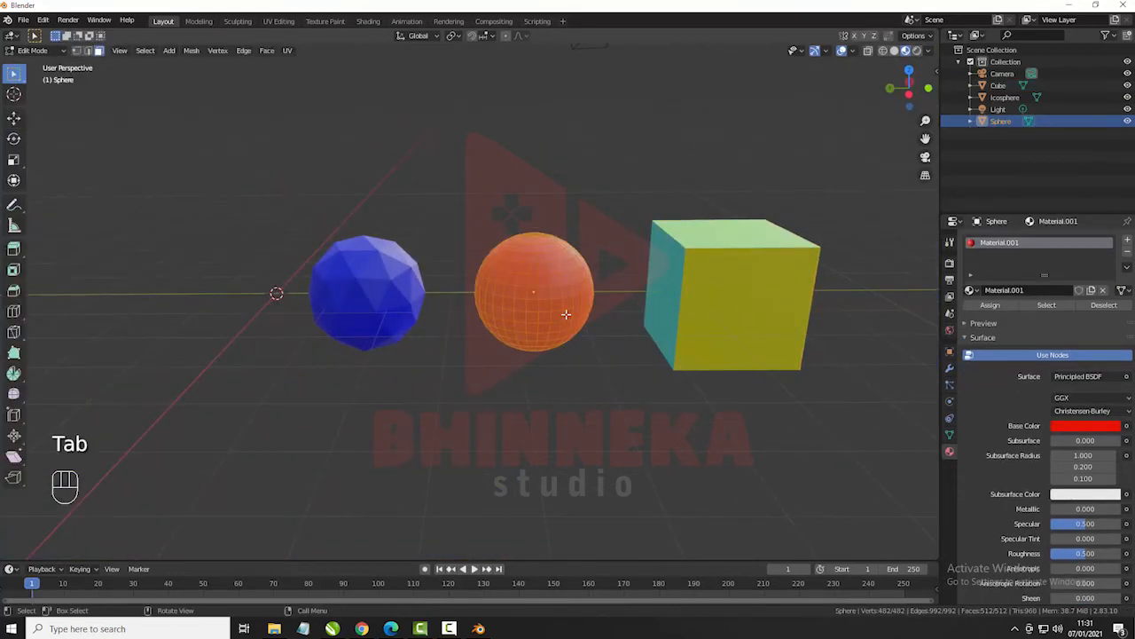
scroll(565, 313, up, 4)
middle_drag(566, 313, 586, 347)
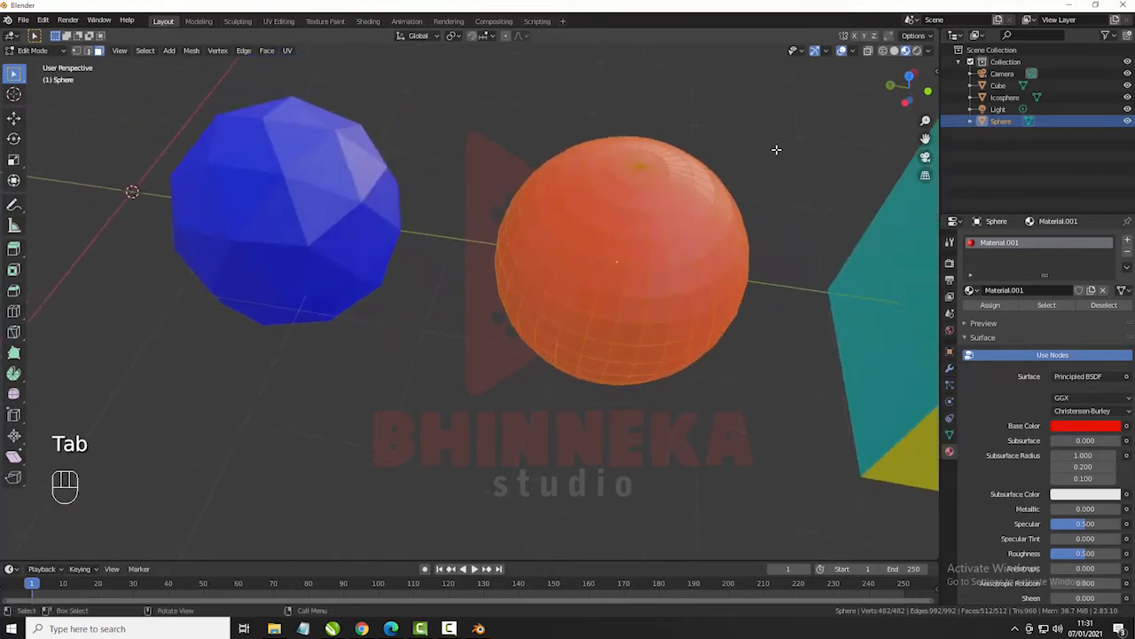
click(909, 78)
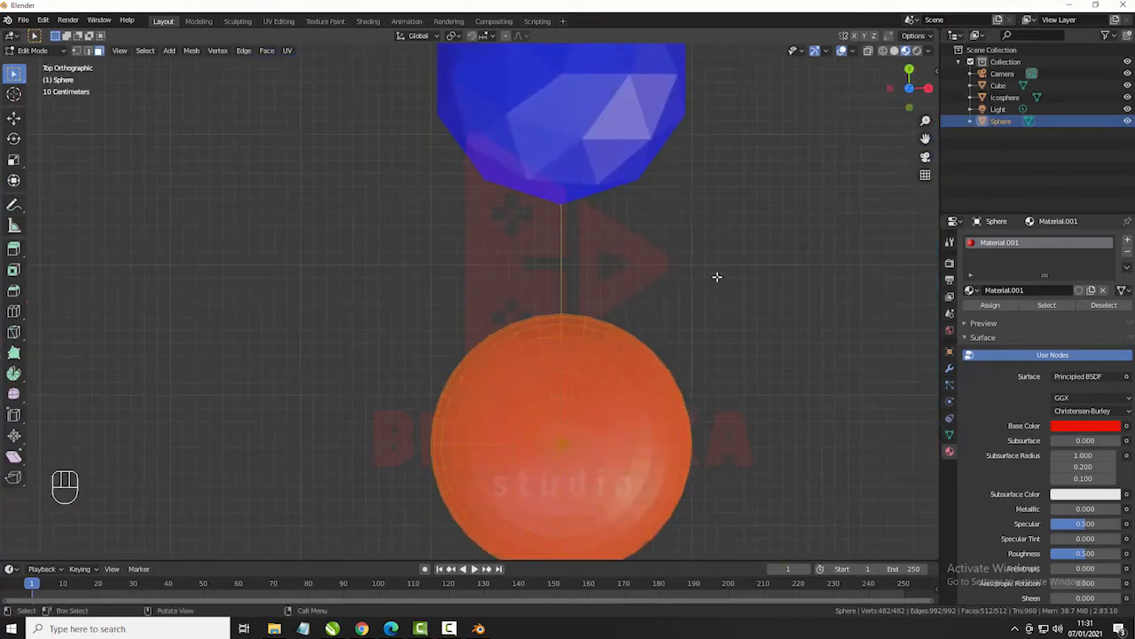
shift+middle_drag(671, 325, 572, 197)
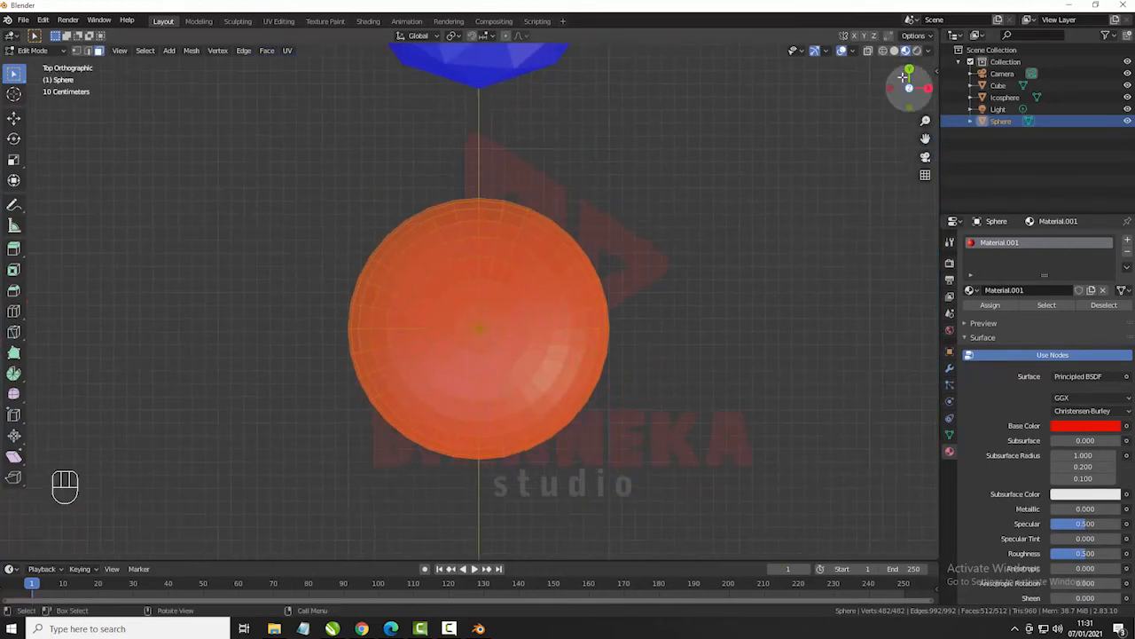
click(928, 87)
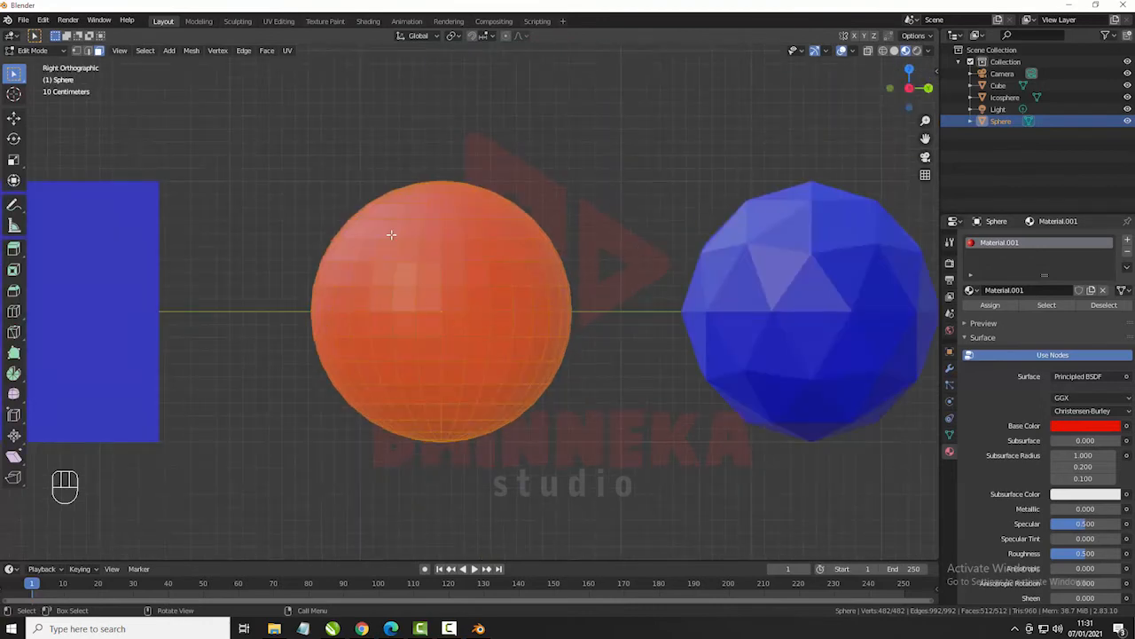
- Switch to wireframe shading with vertex selection and box-select the lower half of the UV sphere
click(884, 52)
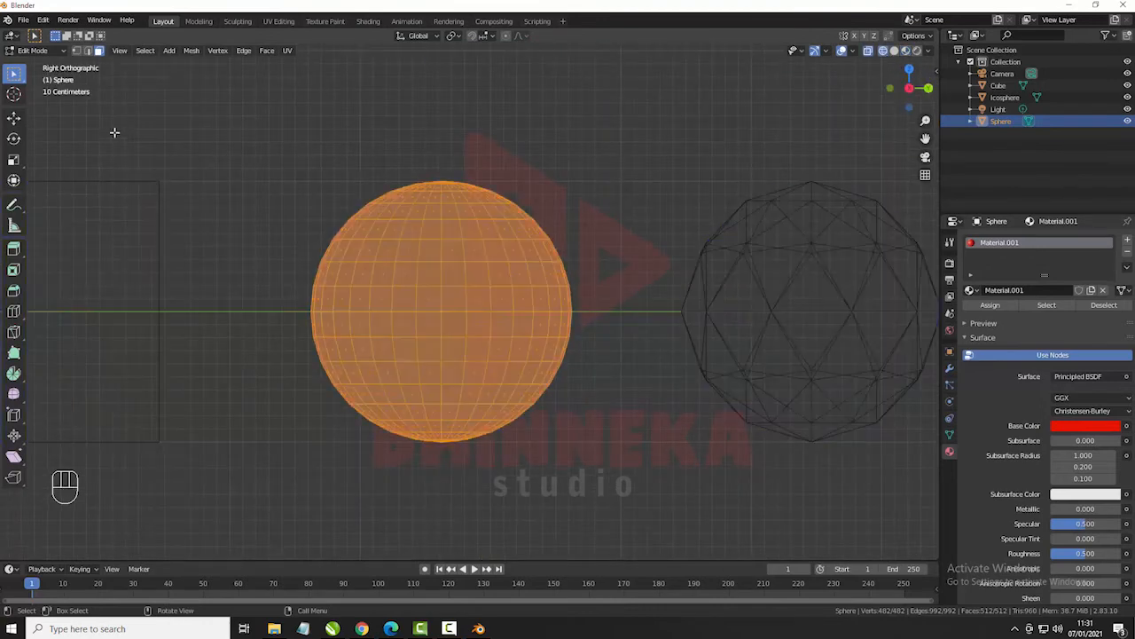
click(88, 50)
drag(246, 302, 612, 470)
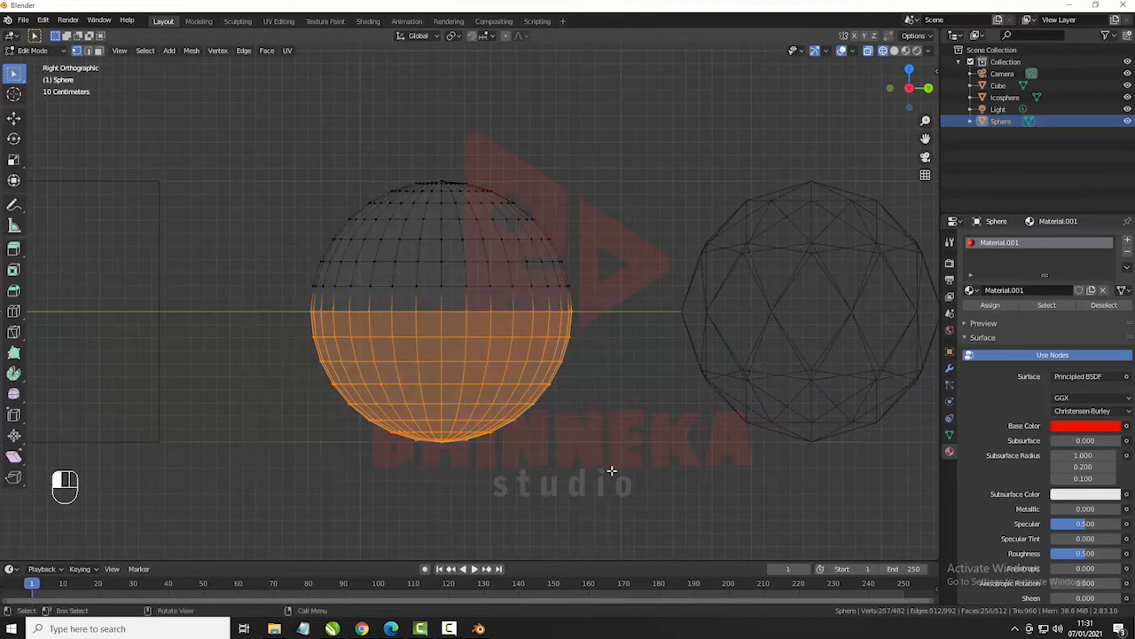
click(259, 430)
key(b)
drag(262, 300, 612, 494)
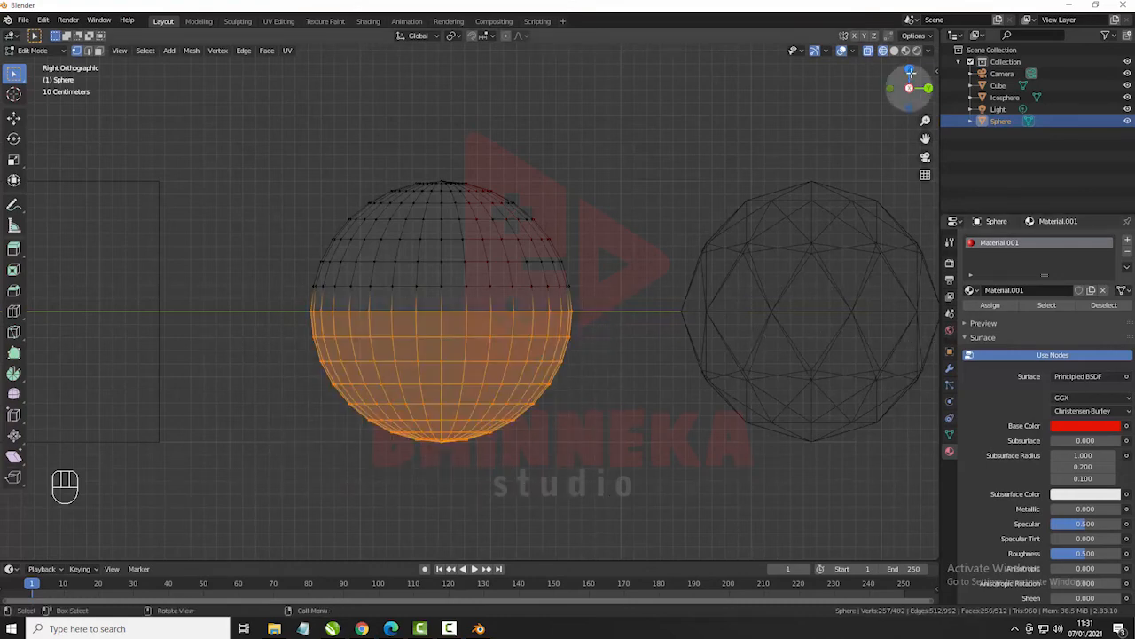
- In Material Preview shading, assign the existing white Material in a second slot to the sphere's lower half, and return to Object Mode
click(906, 50)
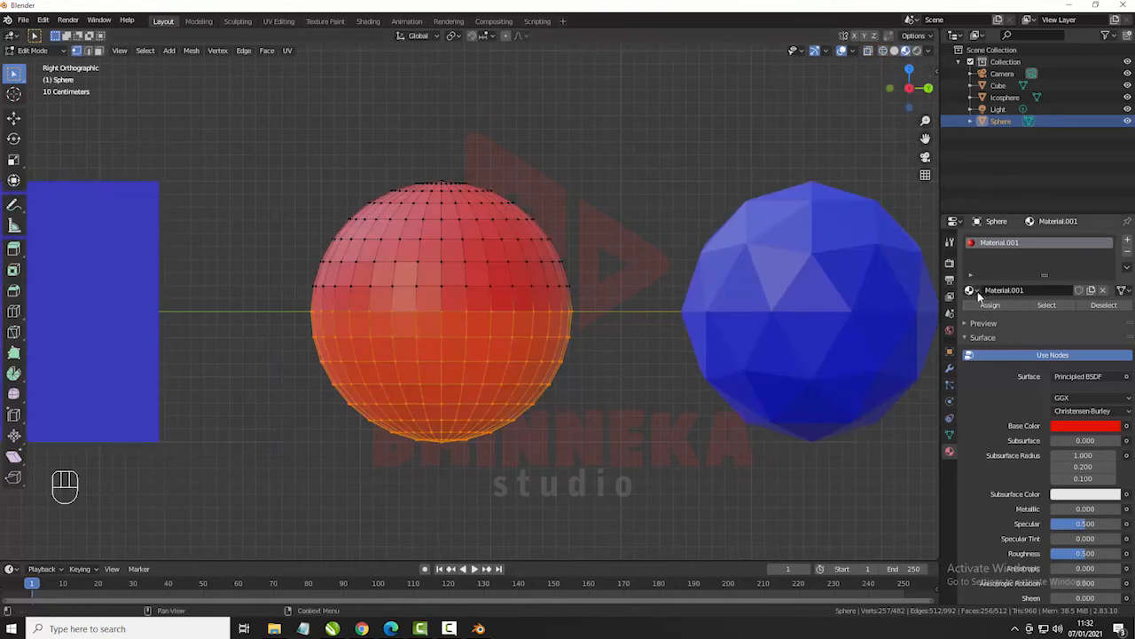
click(1127, 242)
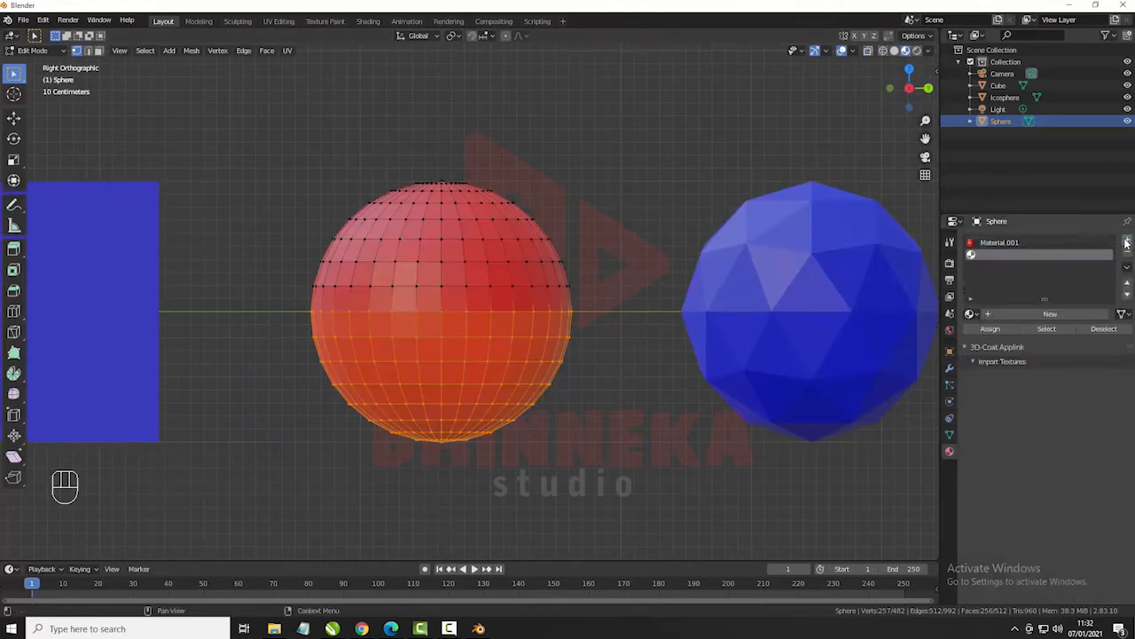
click(972, 313)
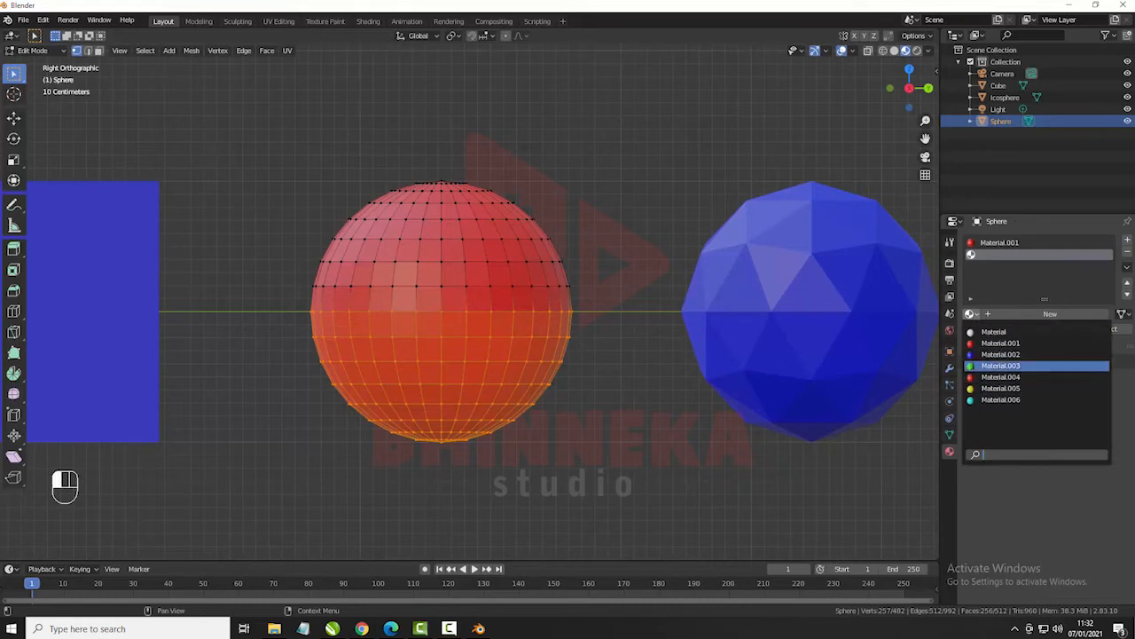
click(994, 332)
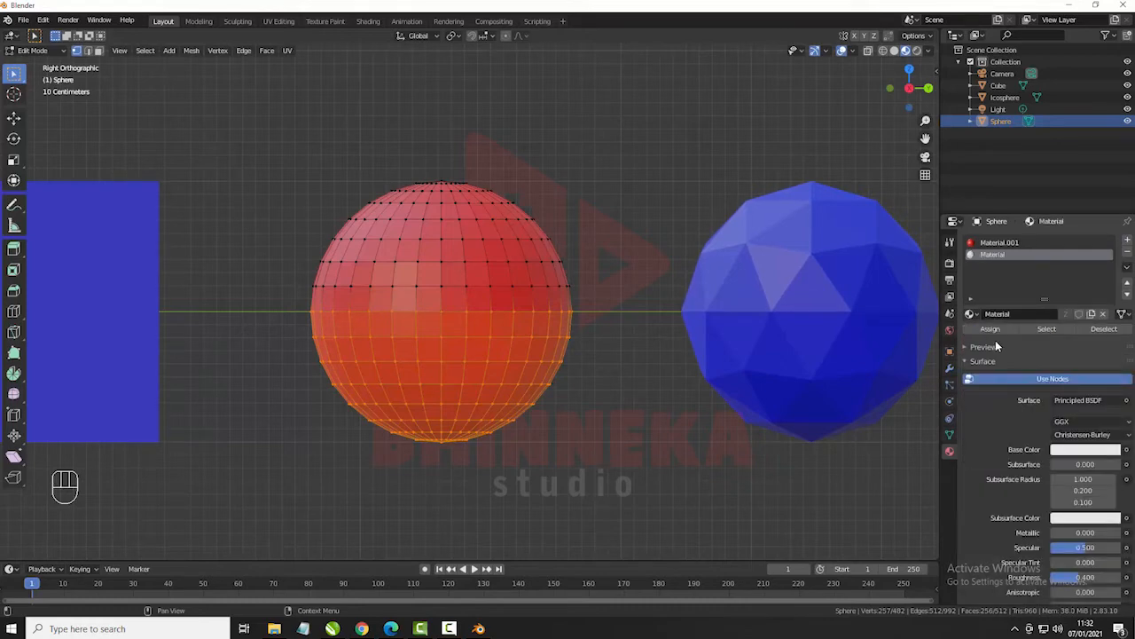
click(994, 333)
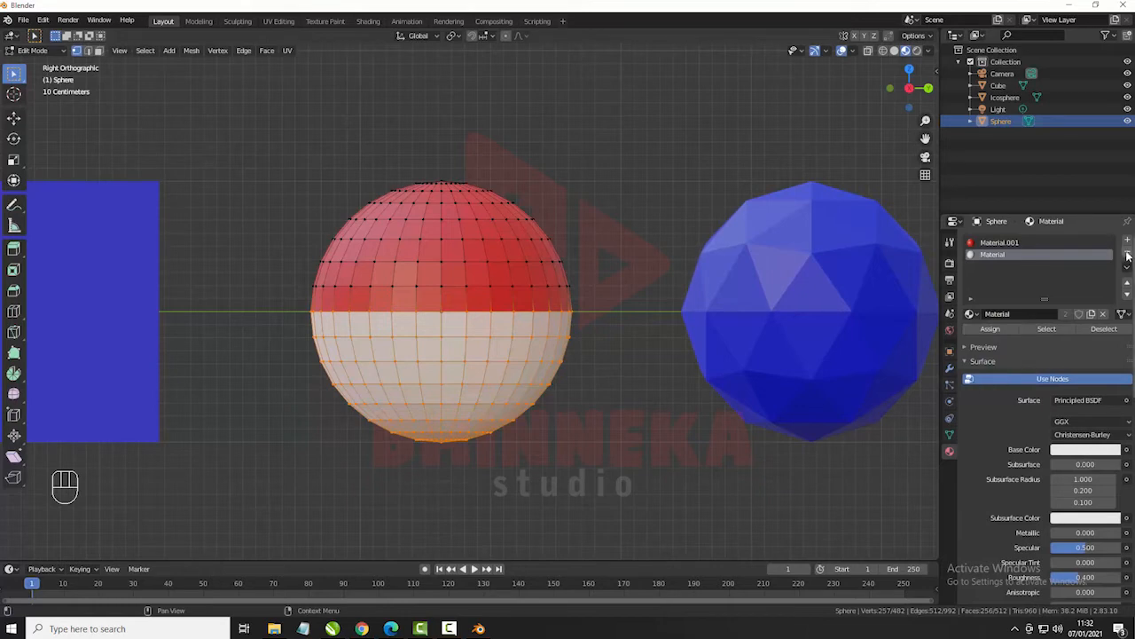
key(Tab)
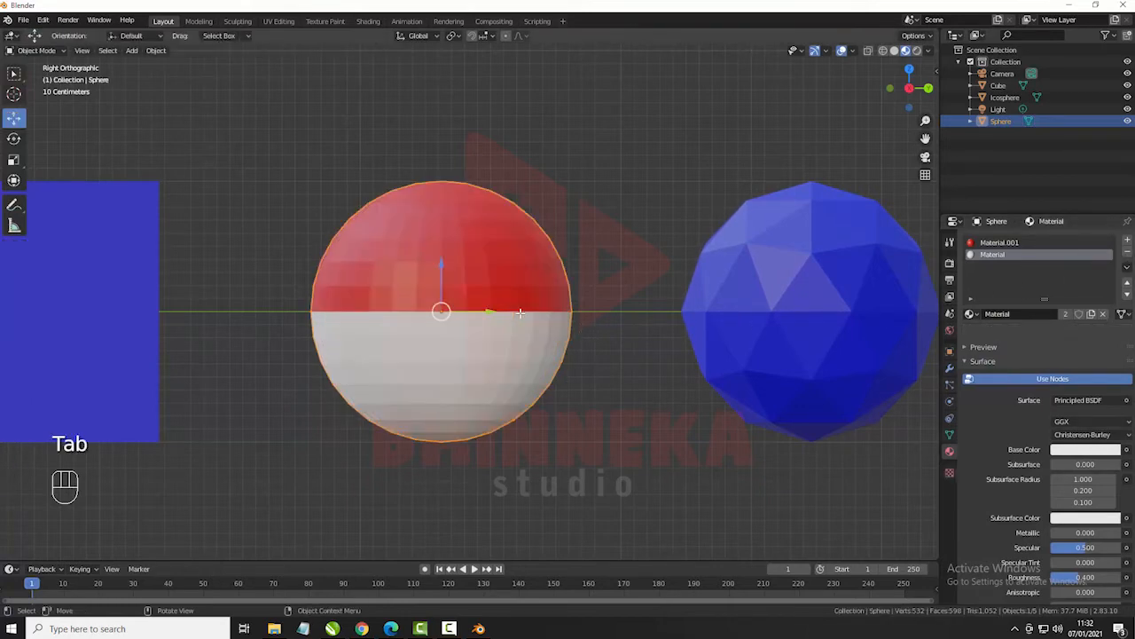
- Select the blue ico sphere and put it into Edit Mode
scroll(494, 316, down, 3)
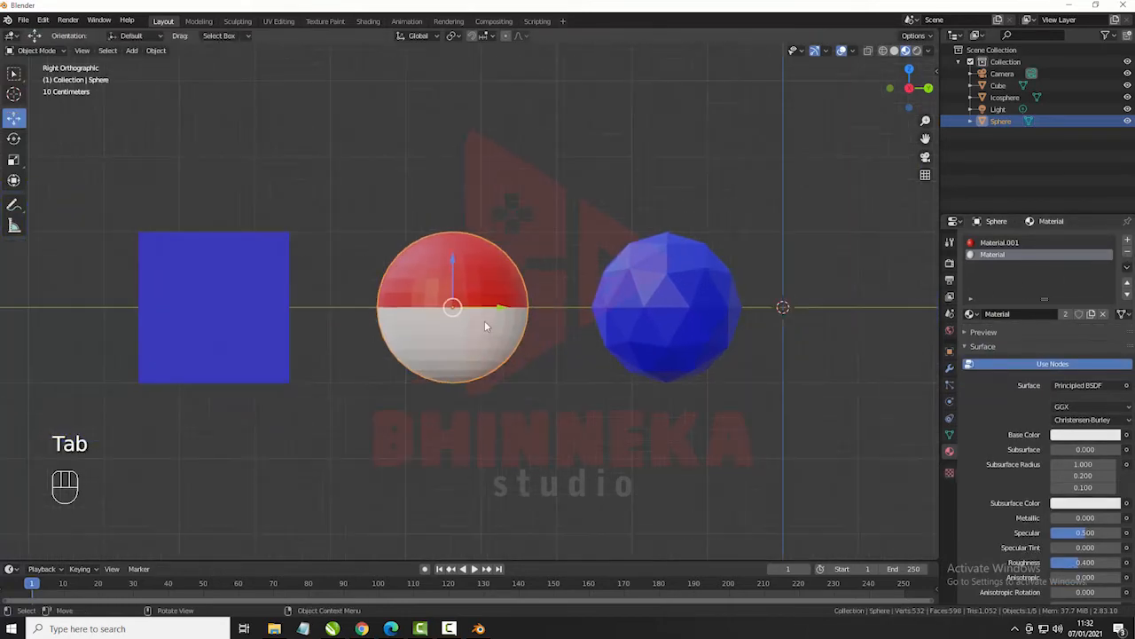
shift+middle_drag(703, 311, 489, 304)
click(471, 297)
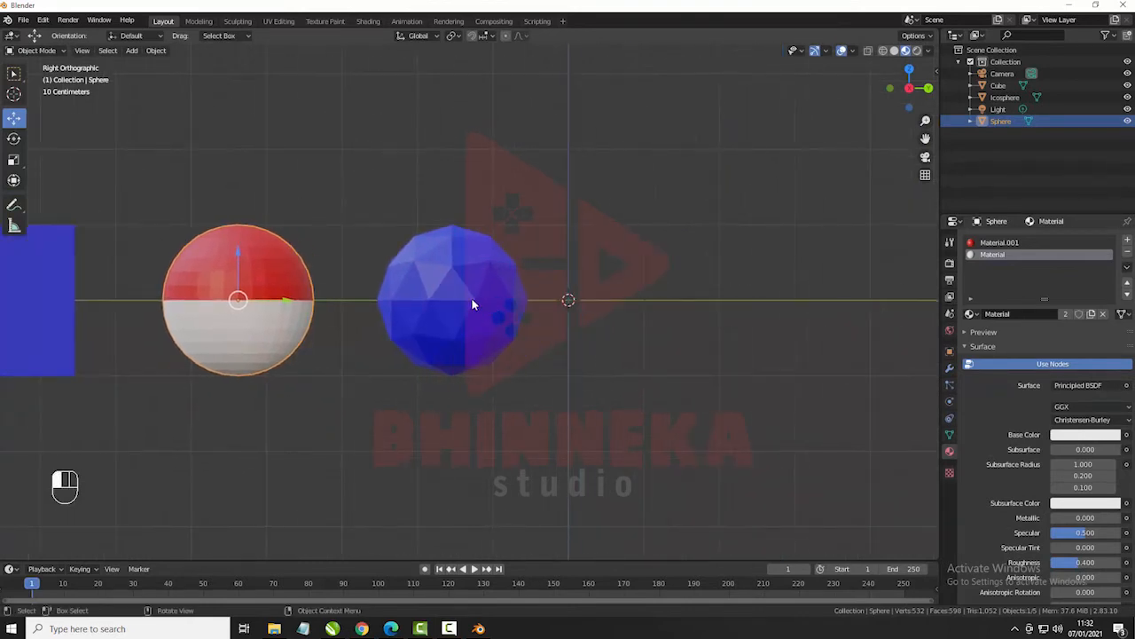
scroll(473, 303, up, 3)
scroll(472, 304, down, 2)
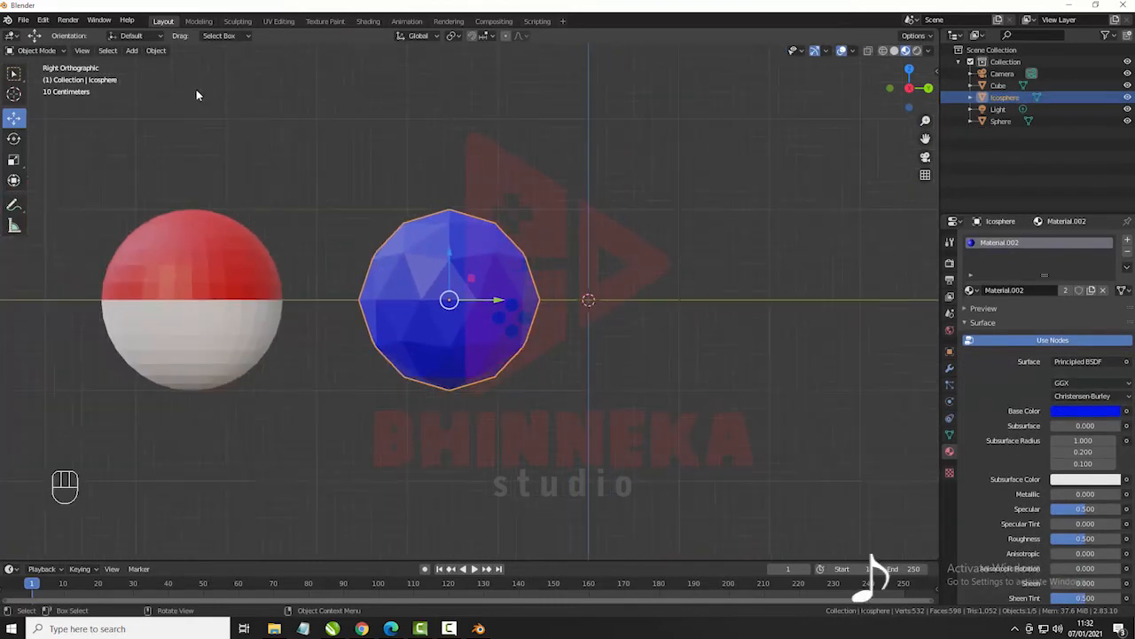
click(36, 50)
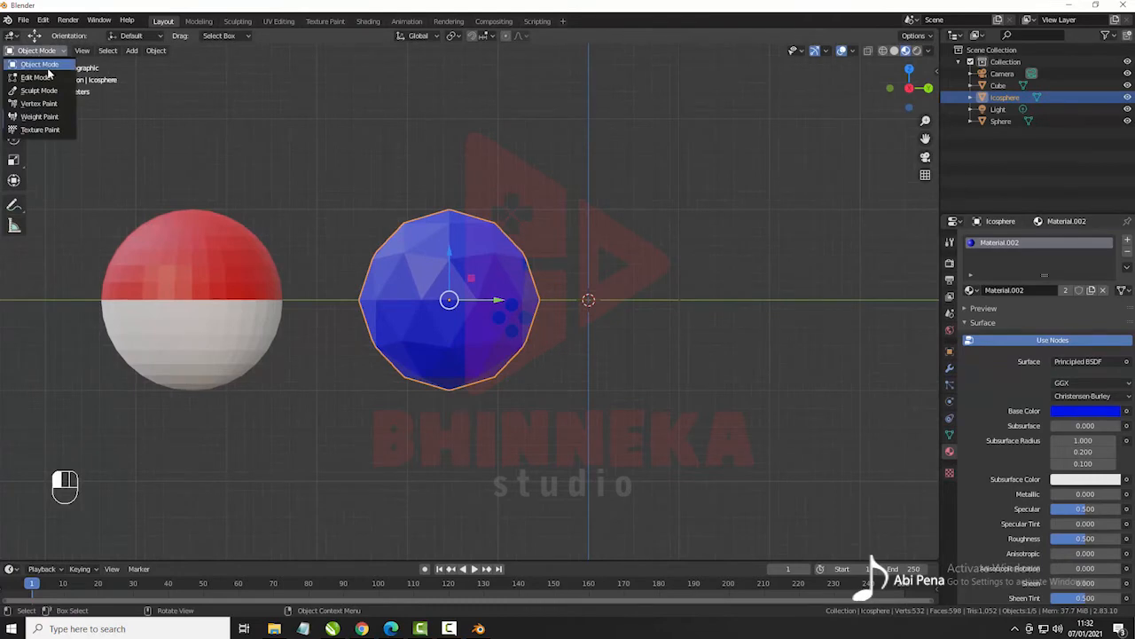
click(36, 78)
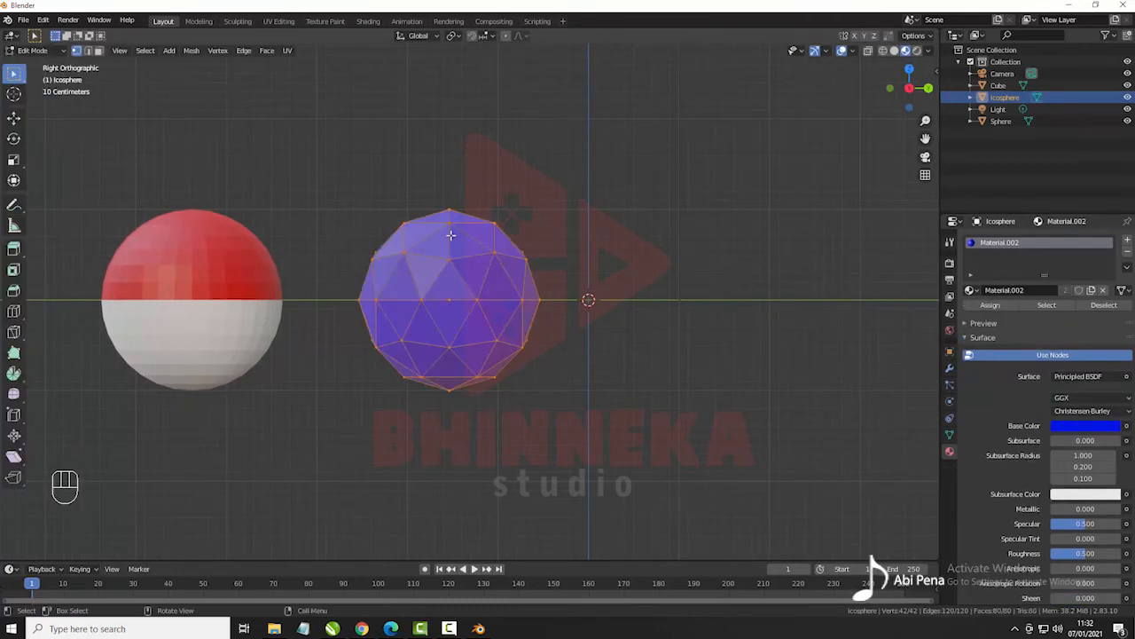
- Switch to face selection and use Select Random to pick 50% of the ico sphere's faces
scroll(123, 82, up, 2)
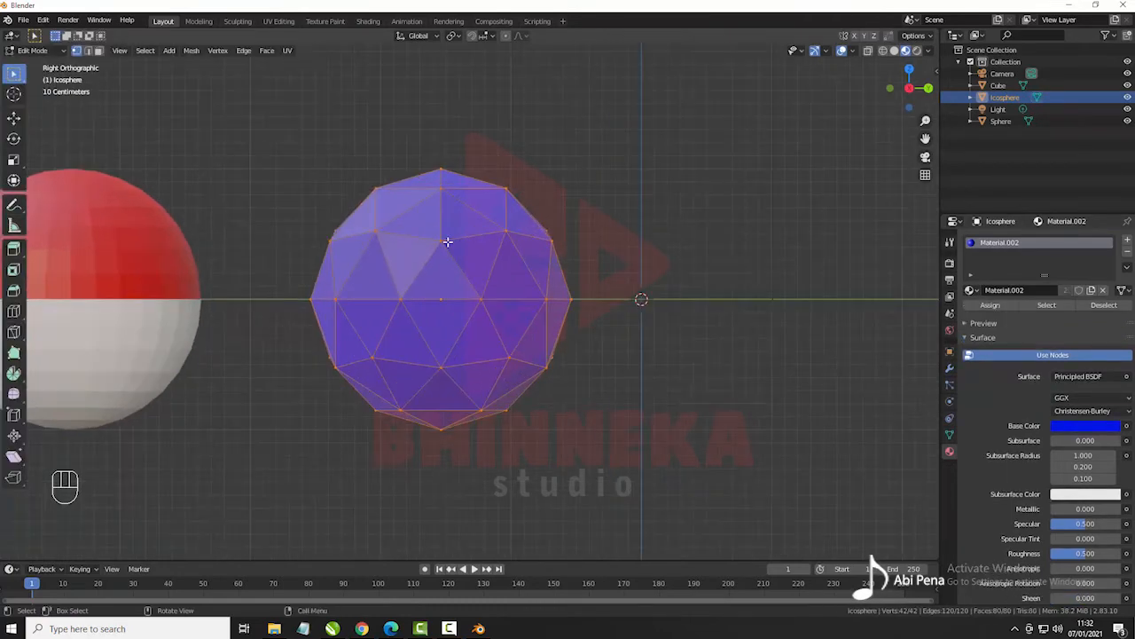
click(98, 51)
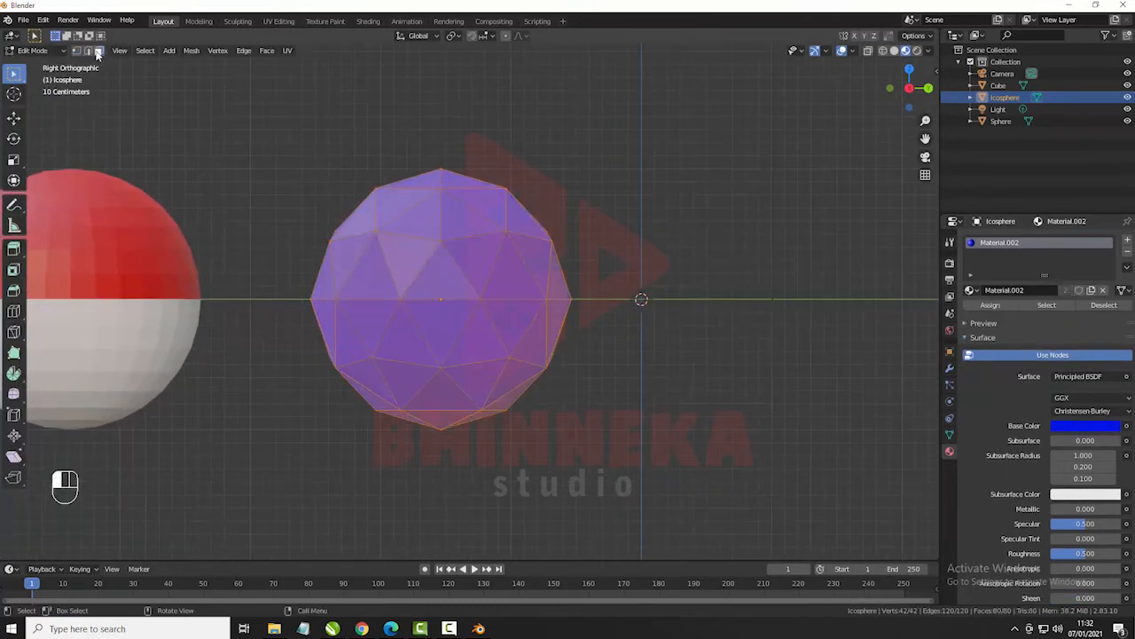
click(145, 50)
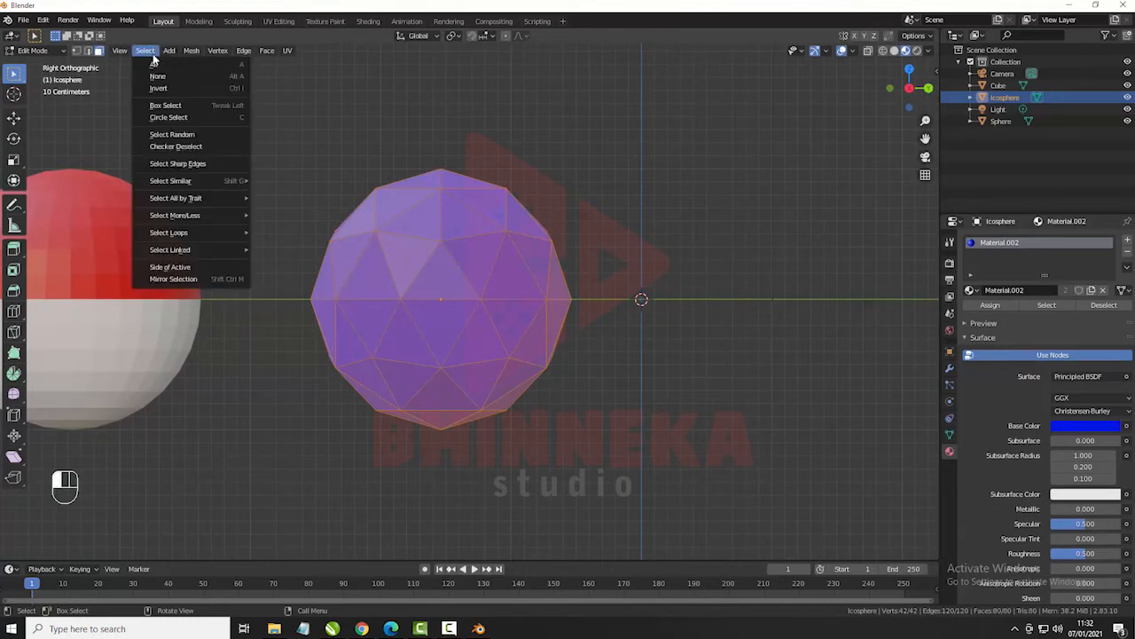
click(177, 135)
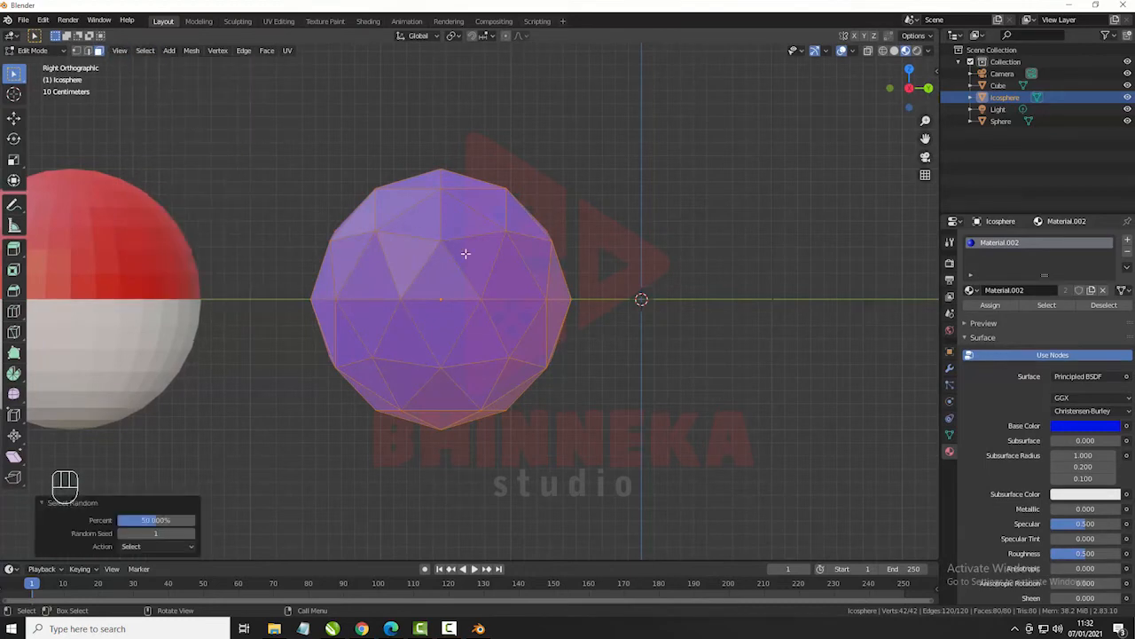
click(463, 341)
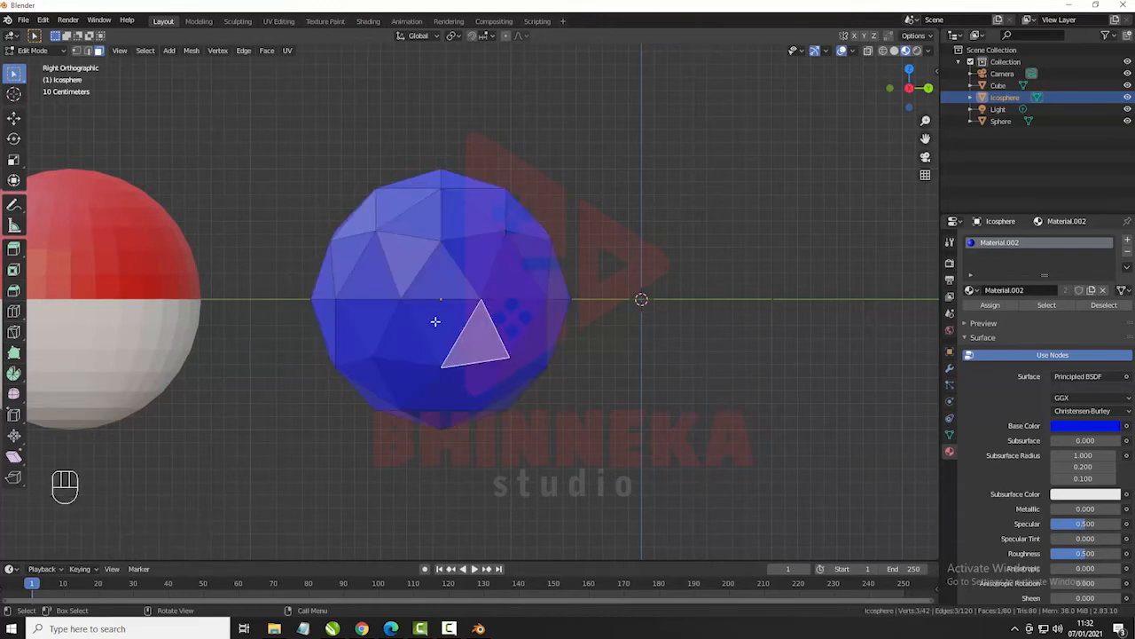
click(144, 51)
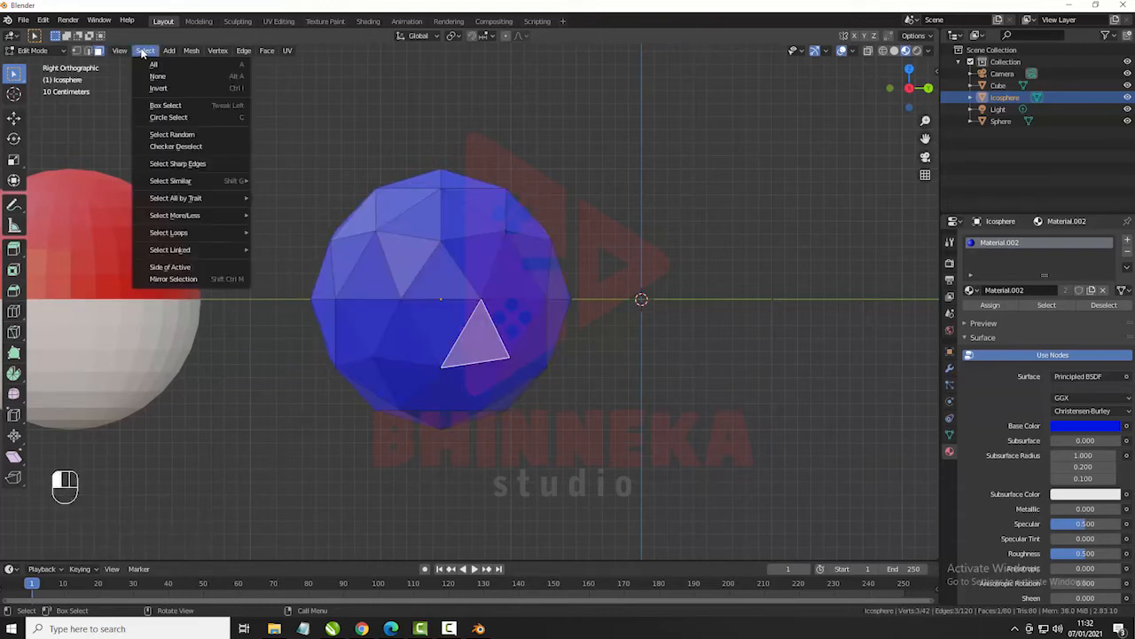
click(174, 135)
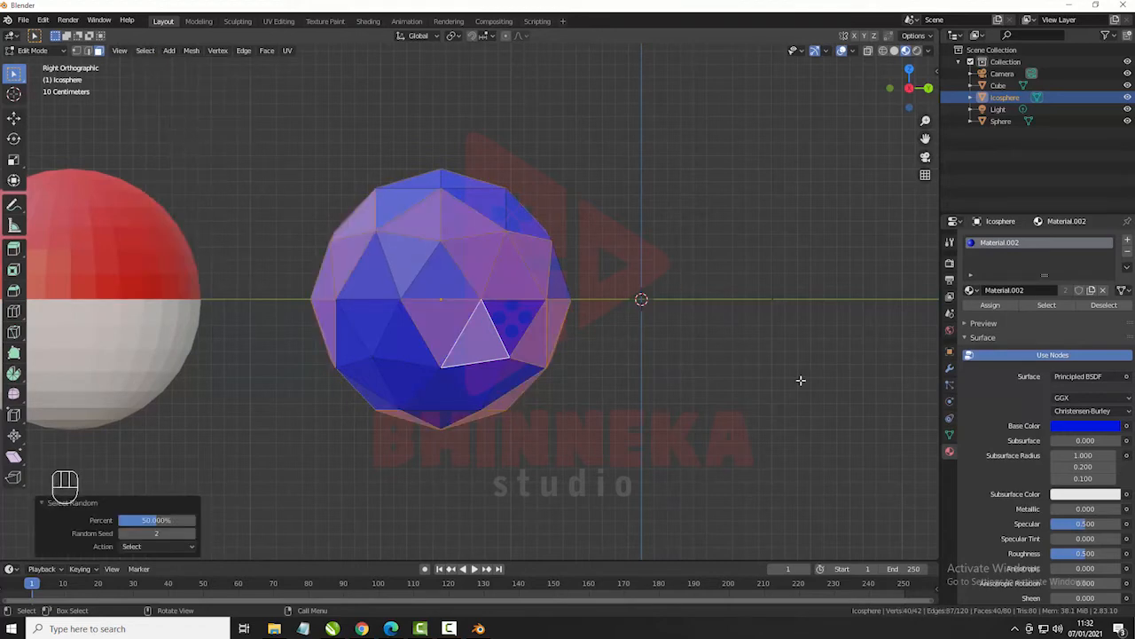
- Add a second material slot holding the existing white Material and assign it to the randomly selected faces
click(1129, 240)
click(973, 314)
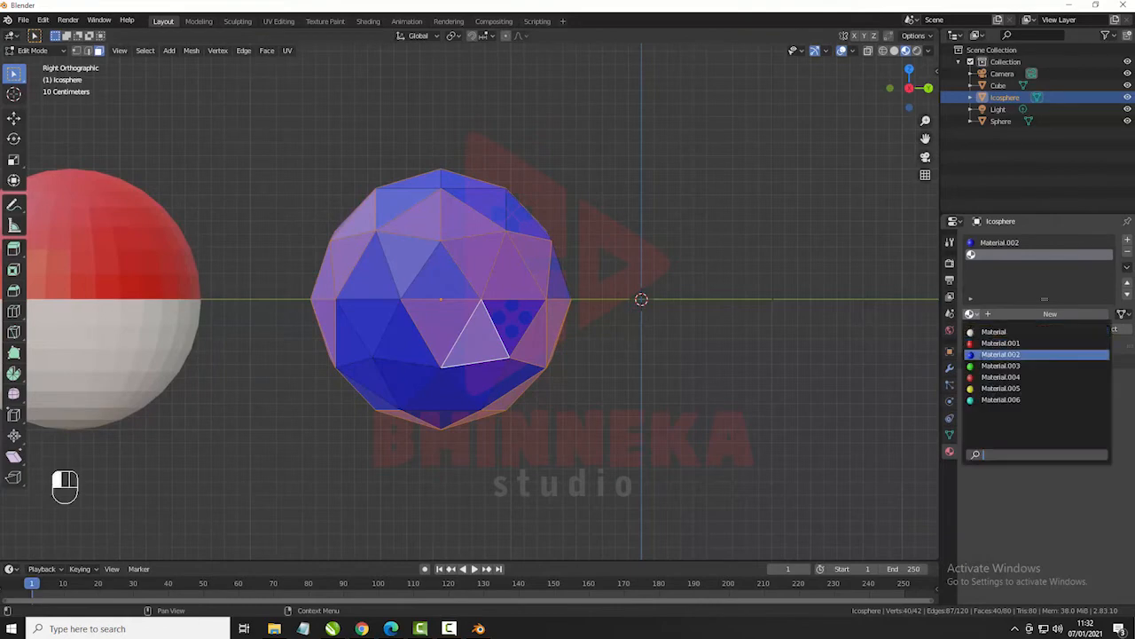
click(993, 331)
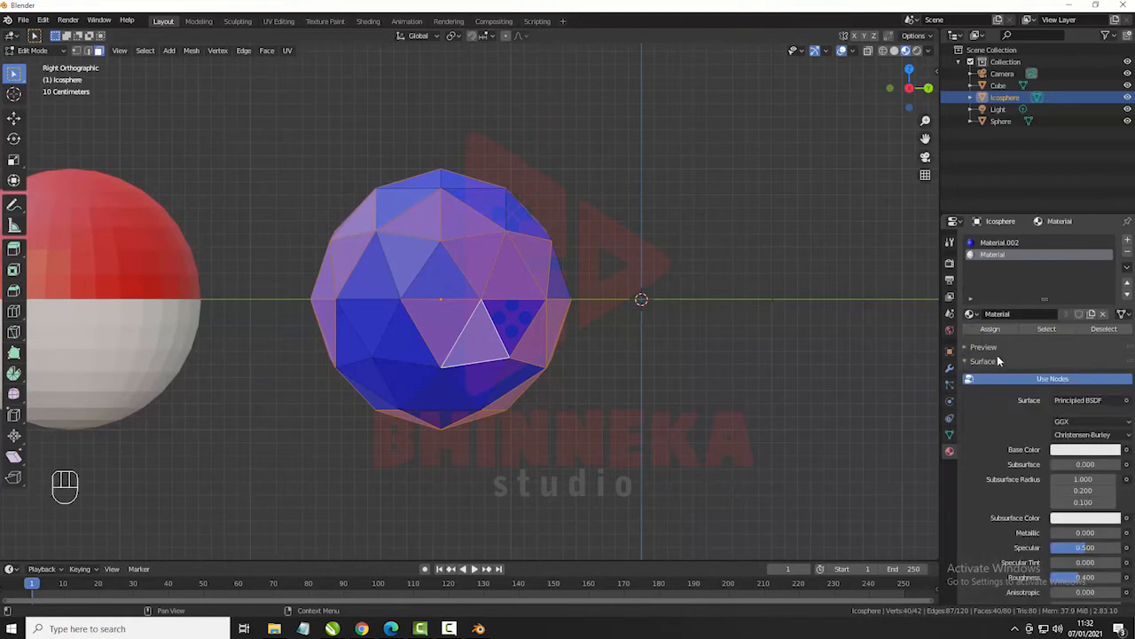
click(989, 329)
middle_drag(635, 281, 473, 311)
- Add a third material slot to the ico sphere and randomly select 50% of its faces again
click(511, 318)
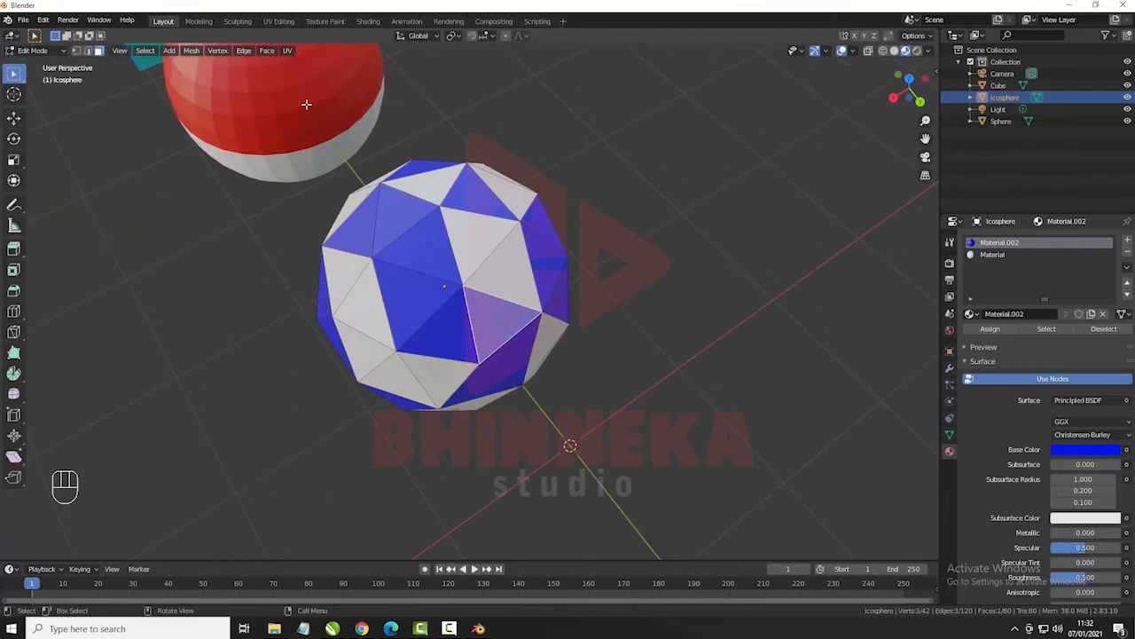
middle_drag(442, 210, 433, 185)
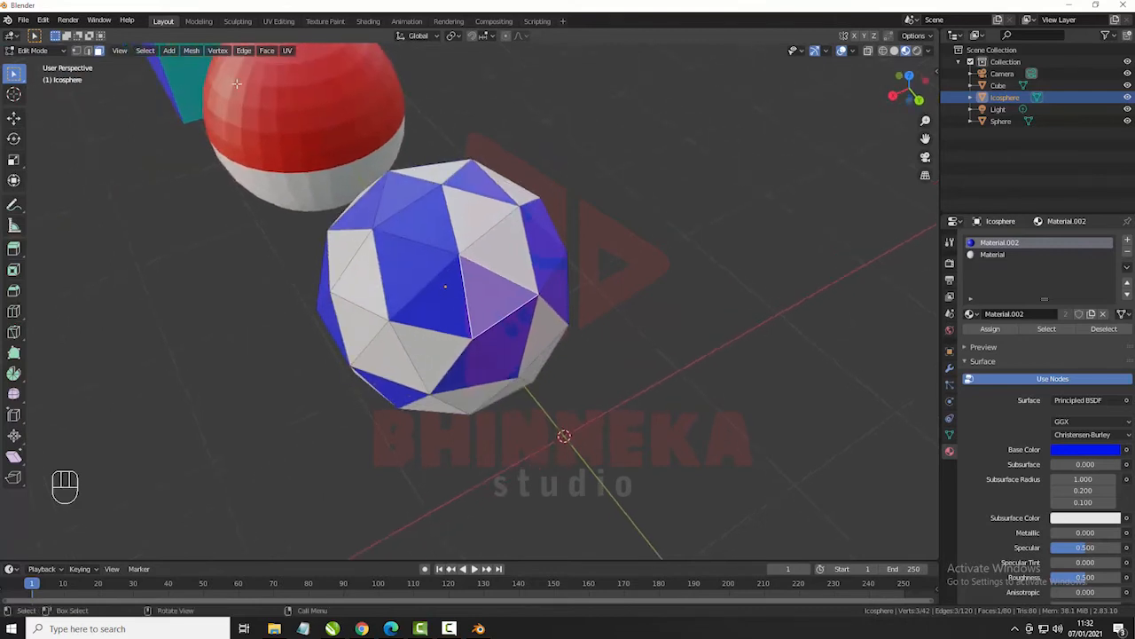
click(1128, 239)
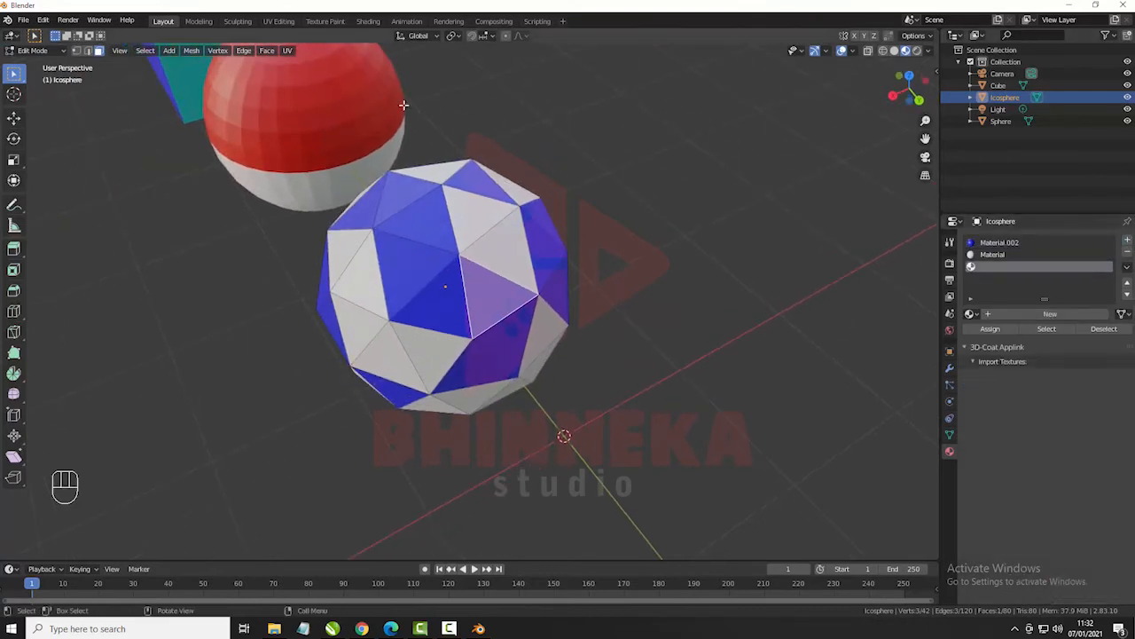
click(120, 50)
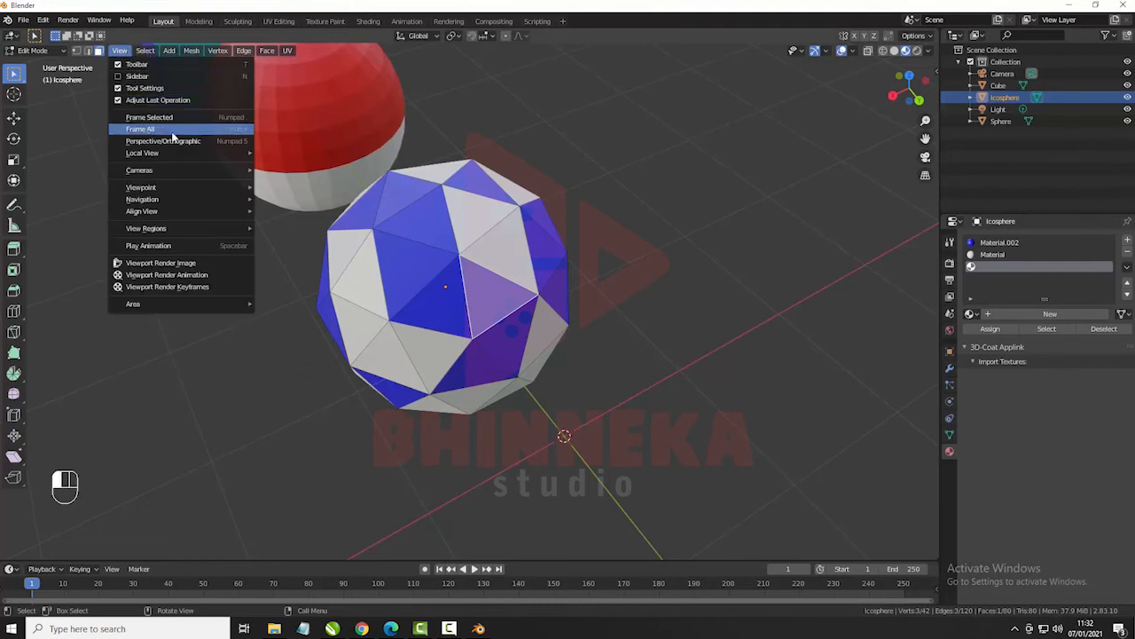
mouse_move(185, 199)
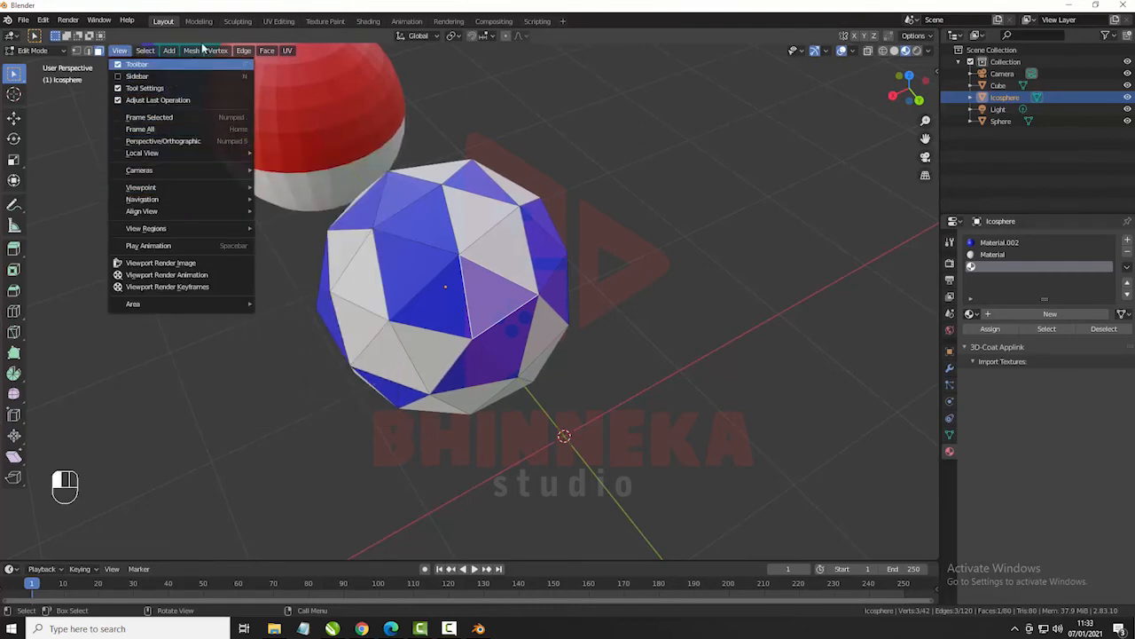
click(145, 51)
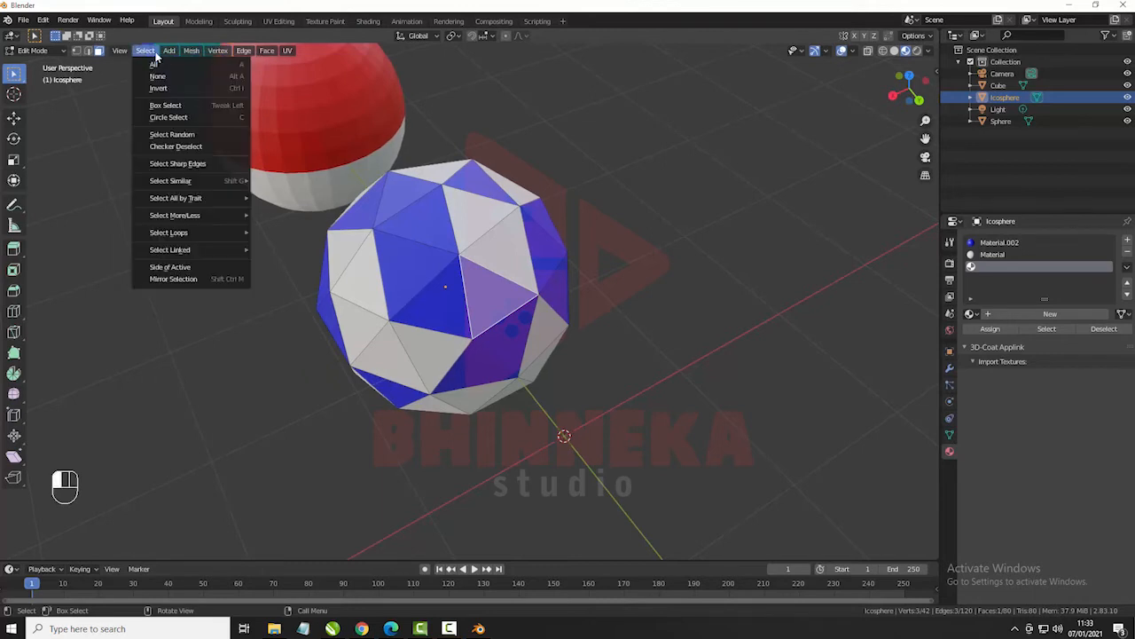
click(177, 135)
middle_drag(455, 262, 1132, 264)
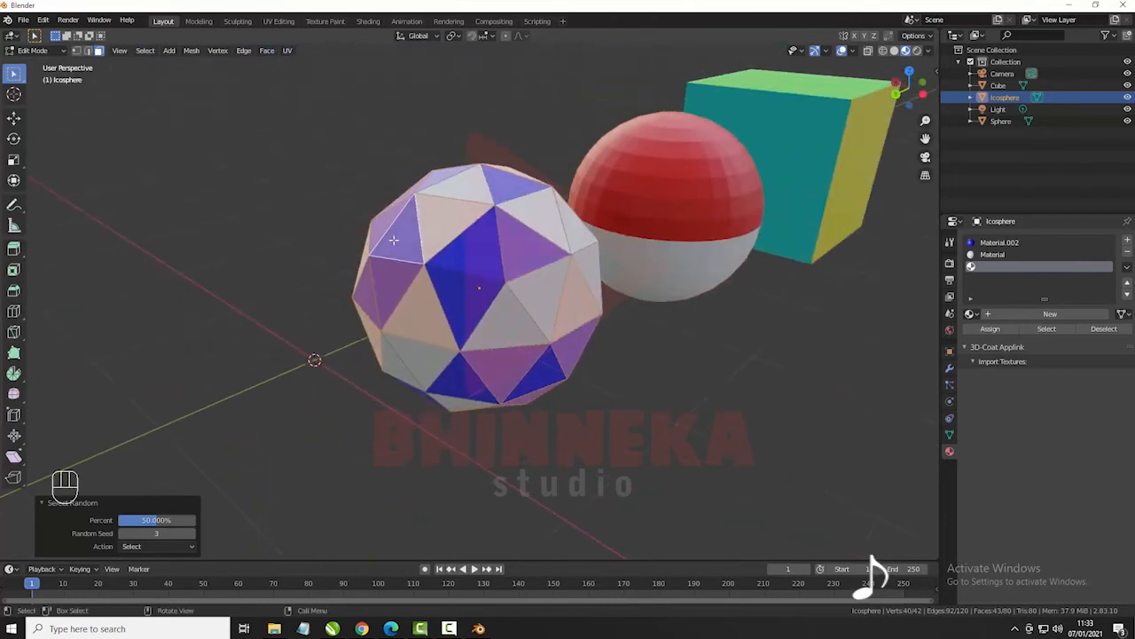
- Put the green Material.003 into the empty third slot and assign it to the selected ico sphere faces
click(972, 313)
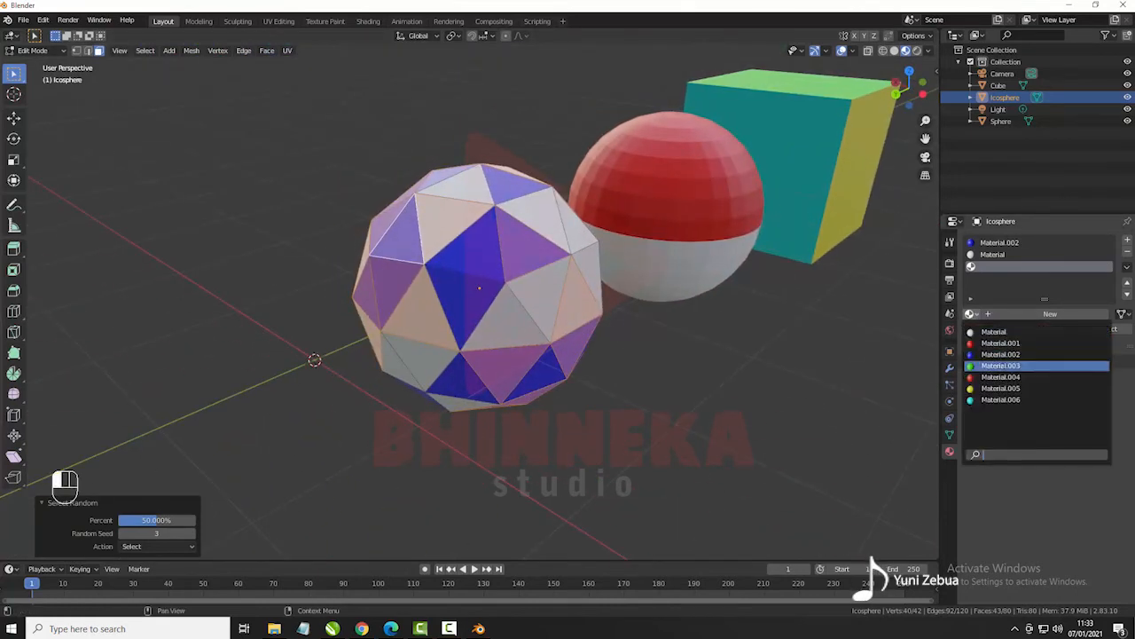
click(1001, 365)
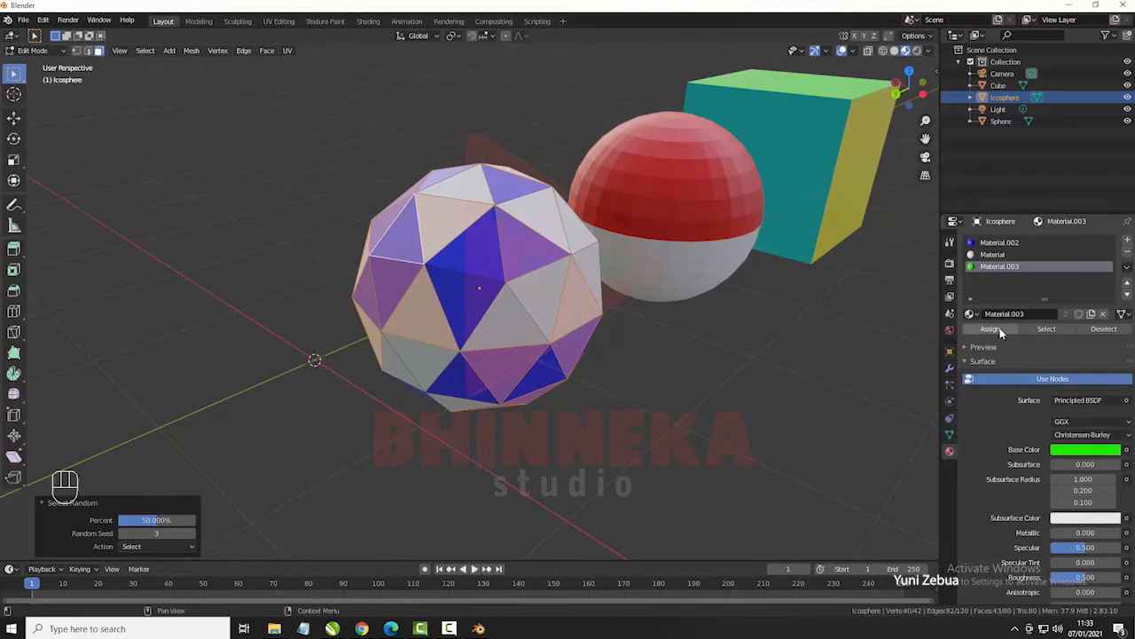
click(991, 329)
middle_drag(763, 344, 277, 262)
- Randomly select 50% of the ico sphere's faces and assign the red Material.001 to them in a fourth slot
click(494, 275)
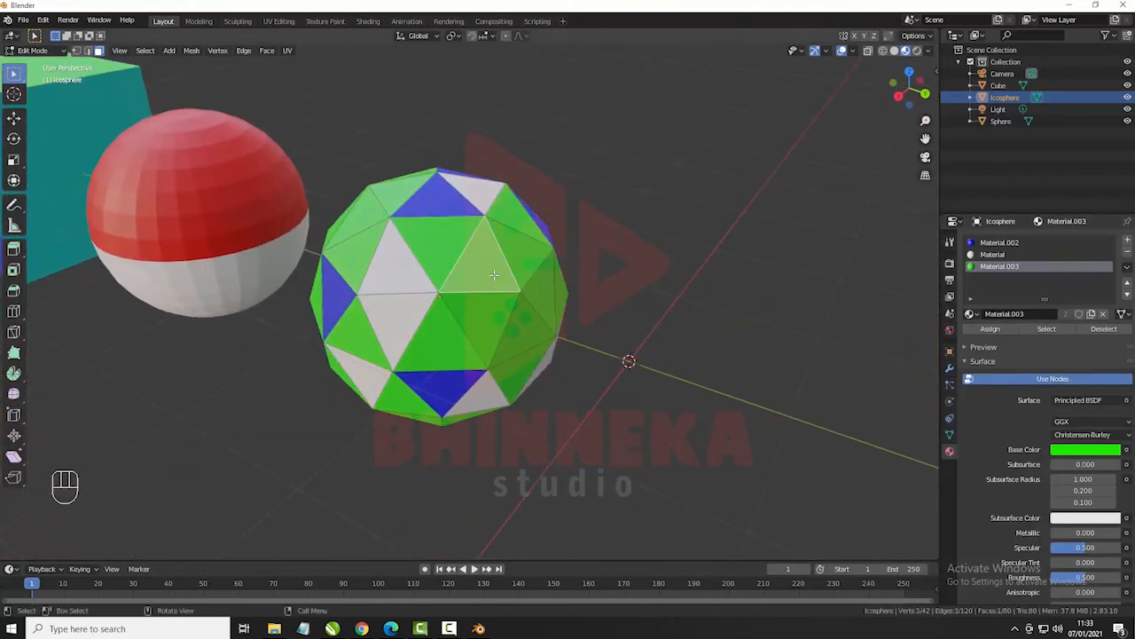
click(145, 51)
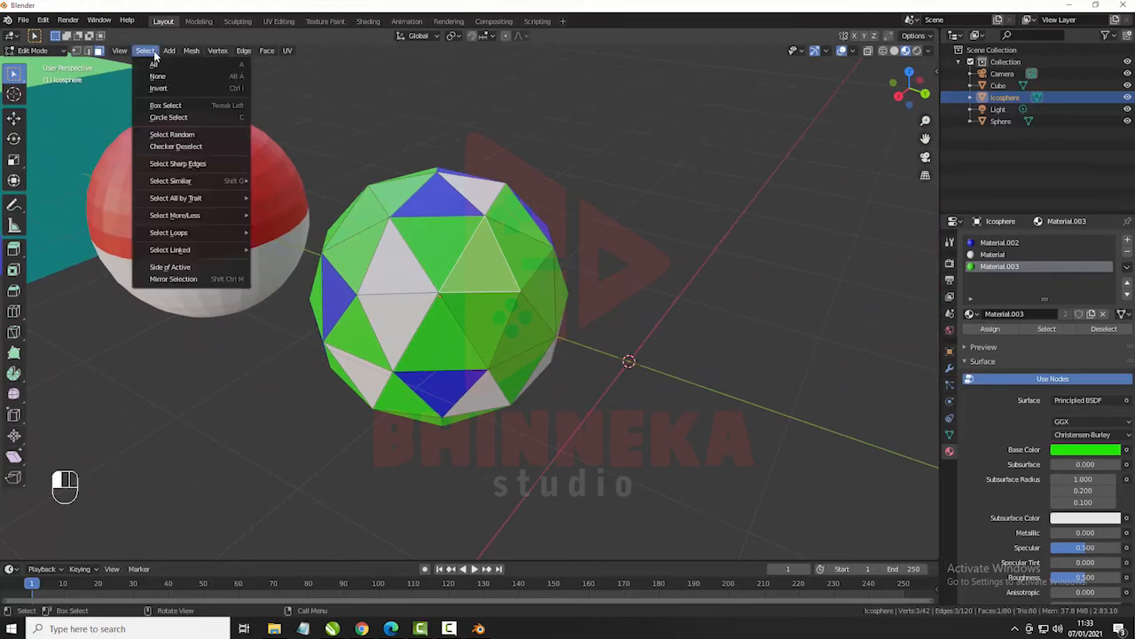
click(188, 135)
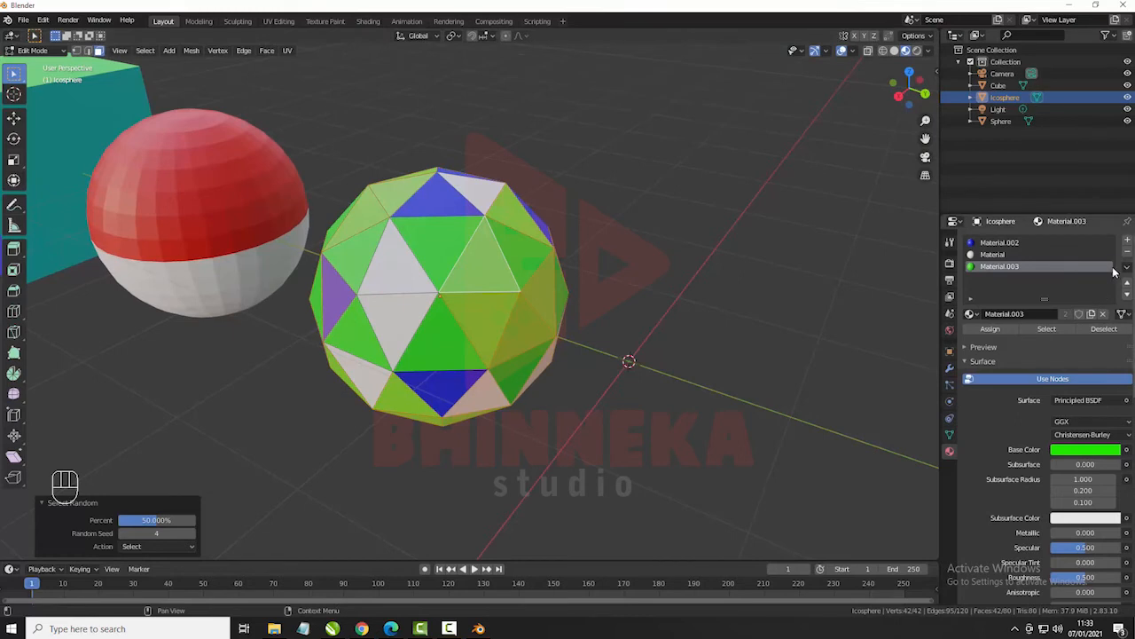
click(1129, 245)
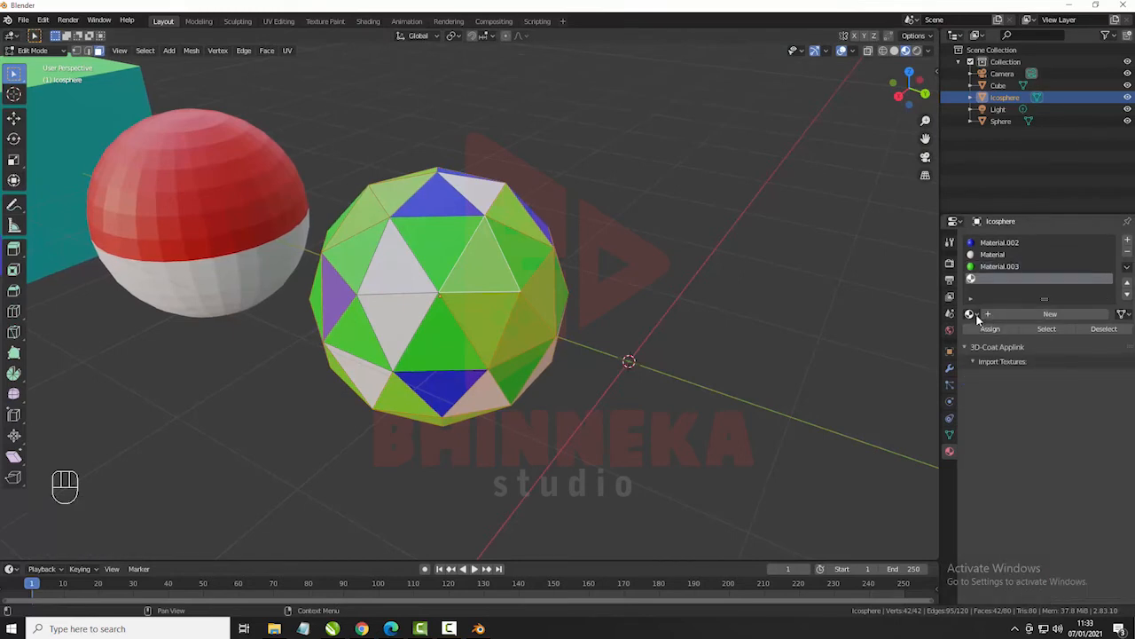
click(972, 314)
click(1001, 343)
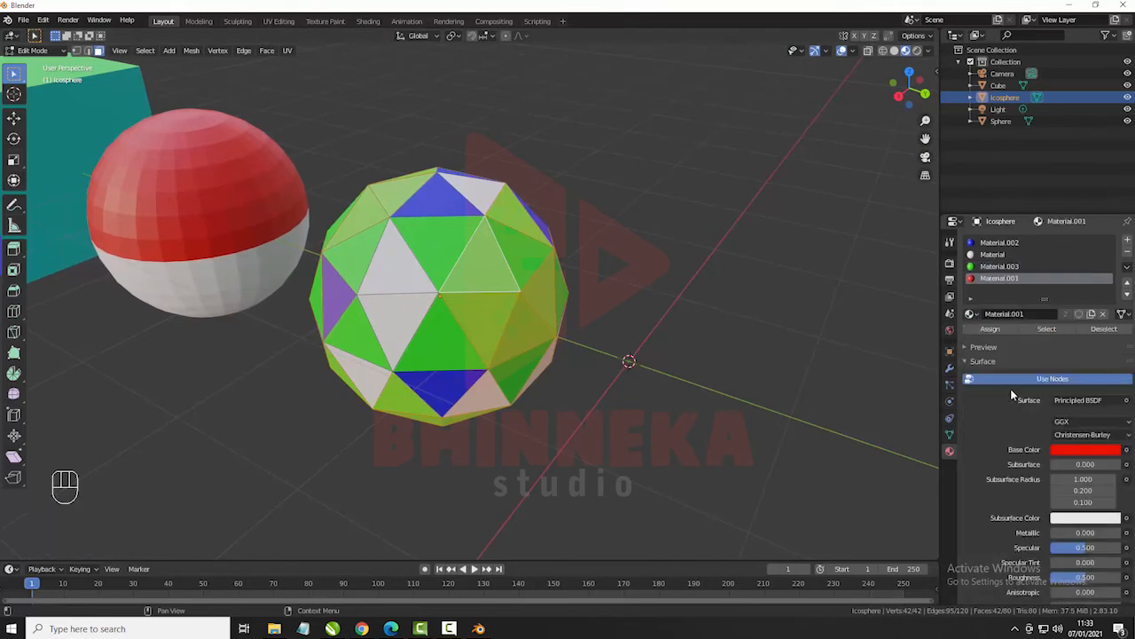
click(989, 328)
middle_drag(768, 365, 557, 330)
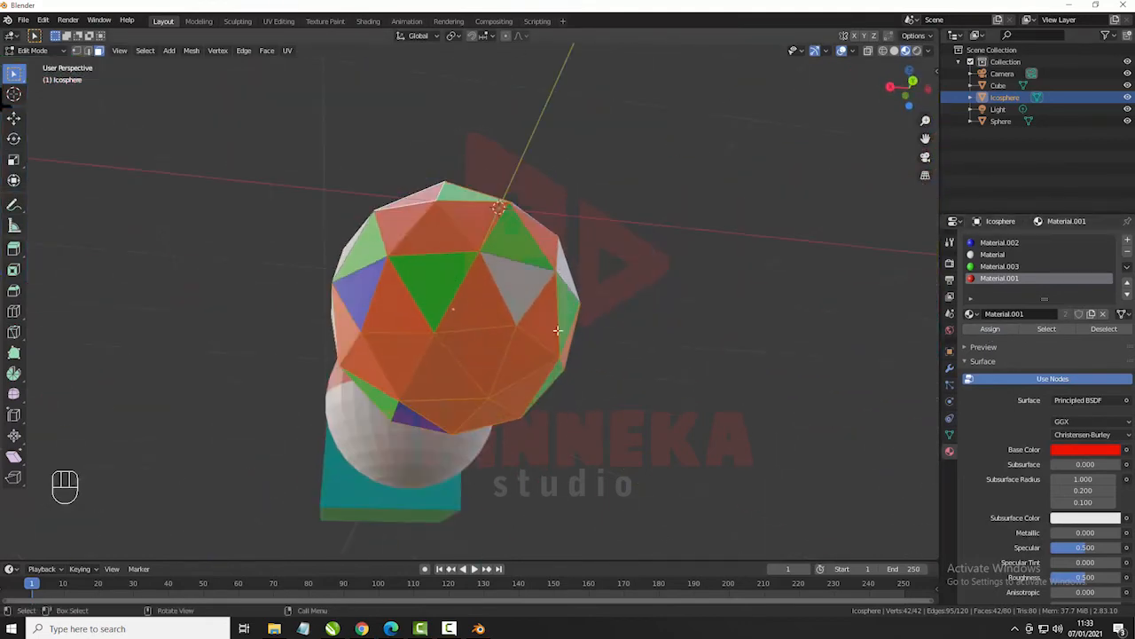
- Clear the random face selection, return the ico sphere to Object Mode and deselect it
click(491, 350)
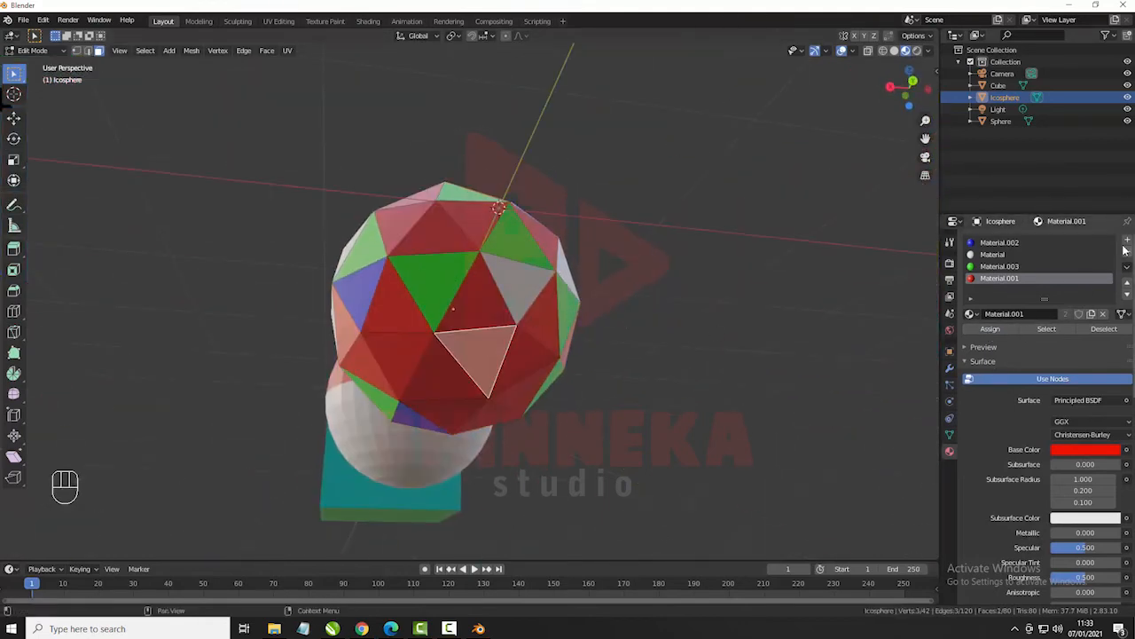
middle_drag(532, 363, 232, 393)
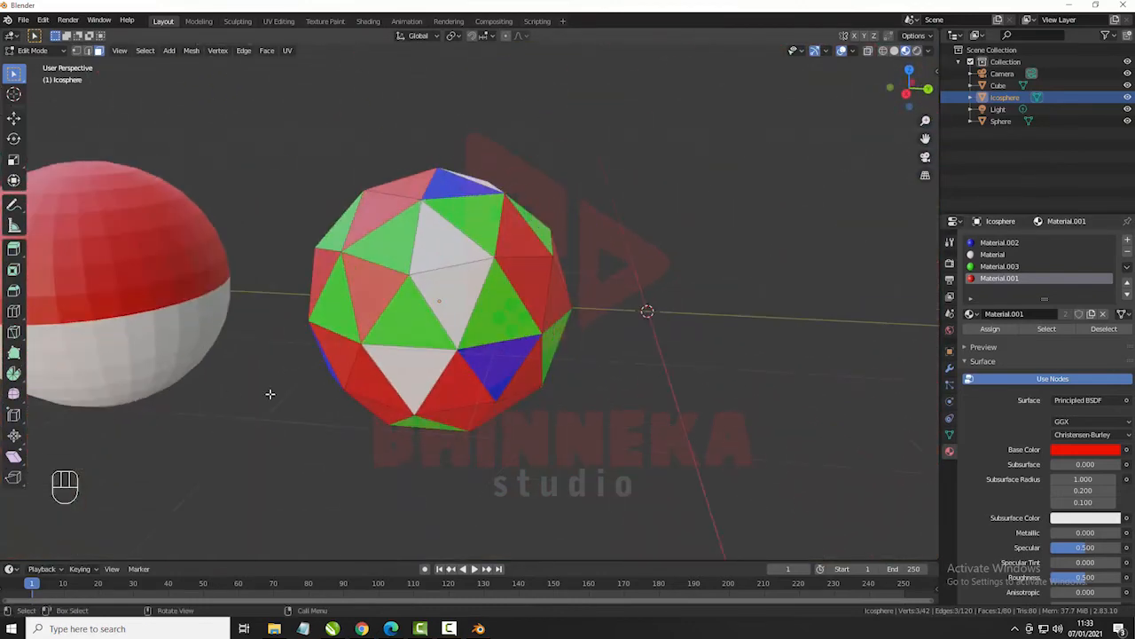
middle_drag(479, 342, 540, 335)
key(Tab)
click(670, 359)
scroll(436, 353, down, 2)
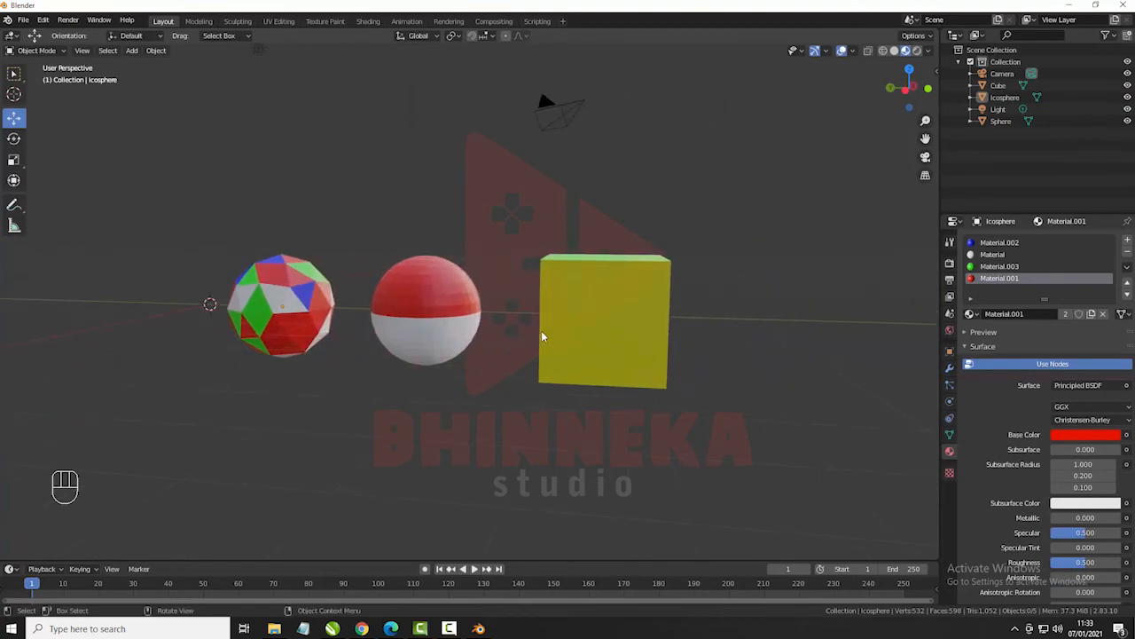
- Preview the three objects with Rendered shading in the Shading workspace and look at them in the Modeling workspace
click(368, 20)
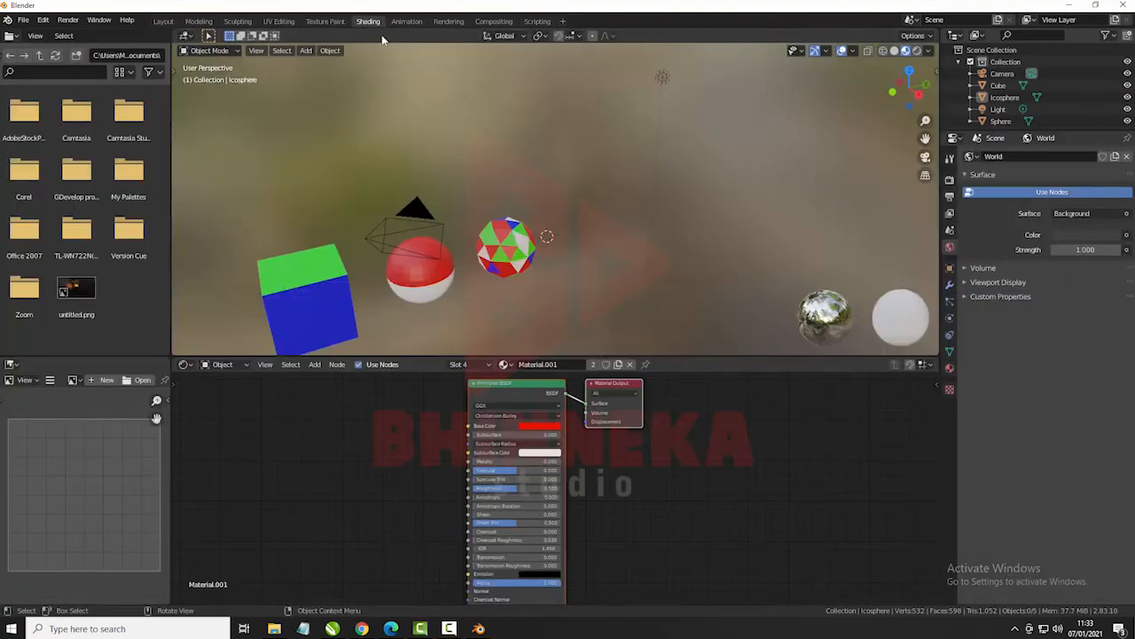
middle_drag(579, 294, 237, 267)
shift+middle_drag(804, 269, 531, 254)
click(923, 55)
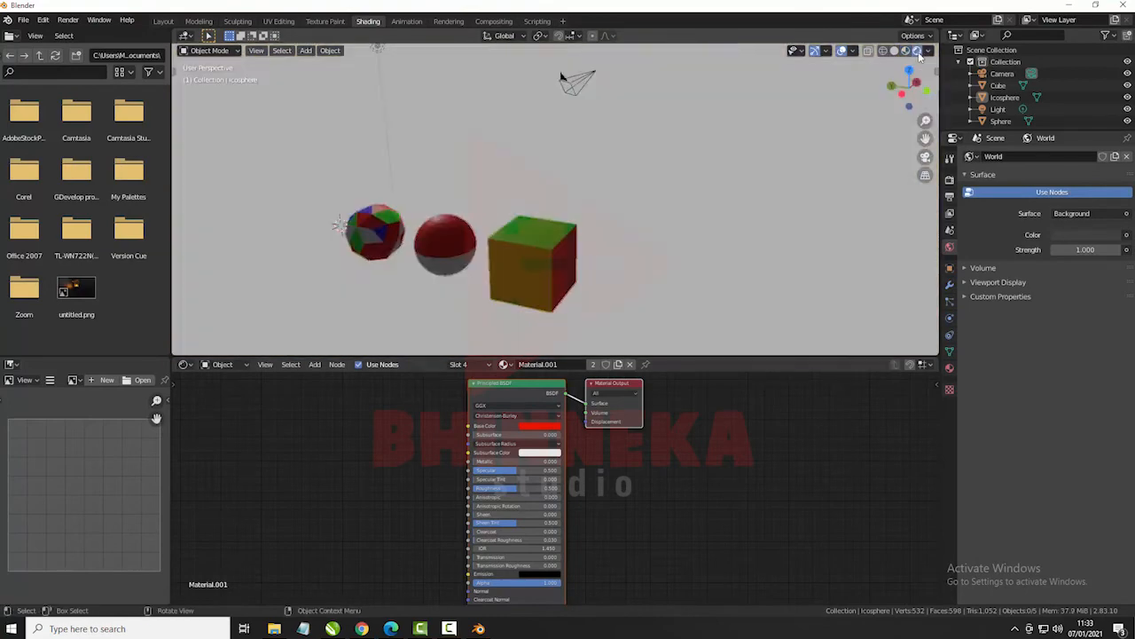
mouse_move(801, 178)
middle_down()
mouse_move(494, 207)
mouse_move(597, 212)
middle_up()
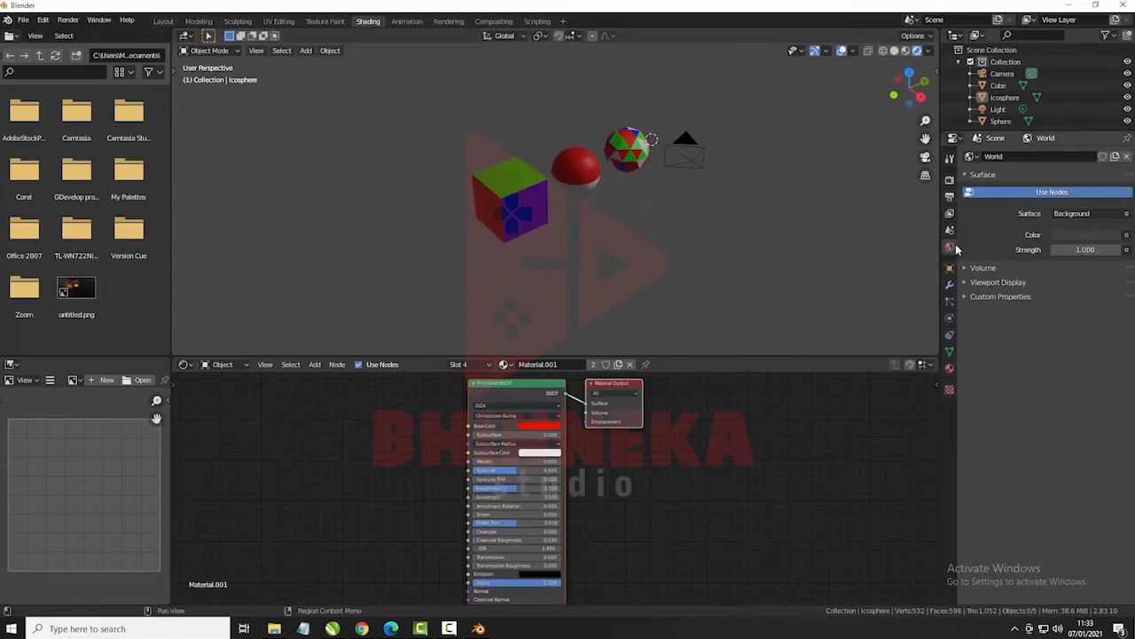
click(200, 22)
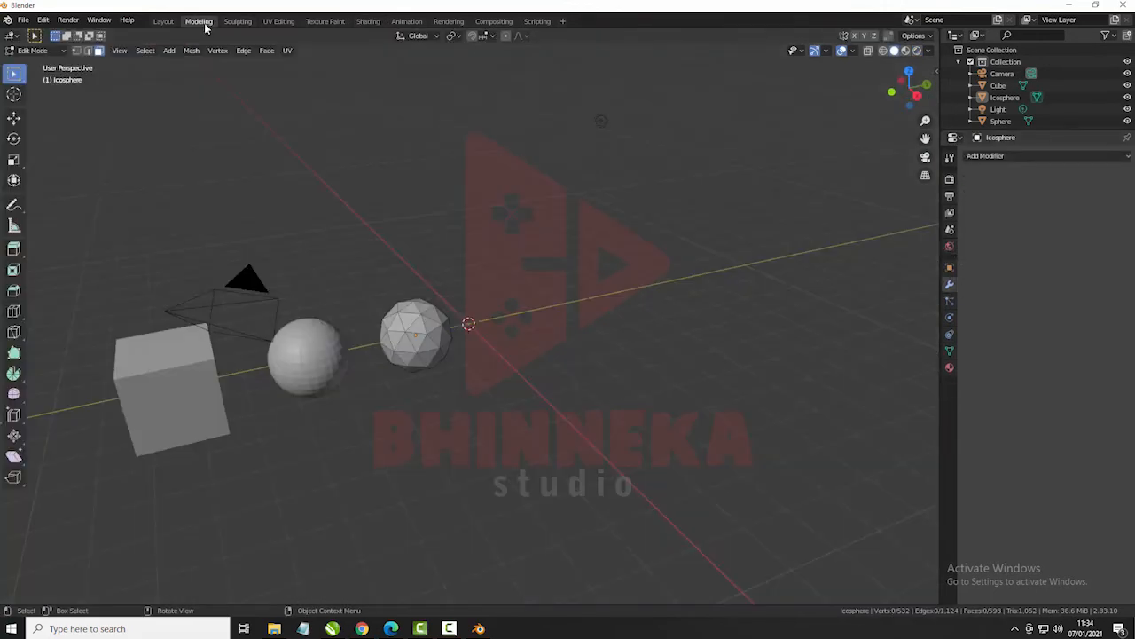
middle_drag(493, 292, 463, 257)
- Return to the Layout workspace with Rendered shading and brighten the World background Color to a light grey
click(164, 20)
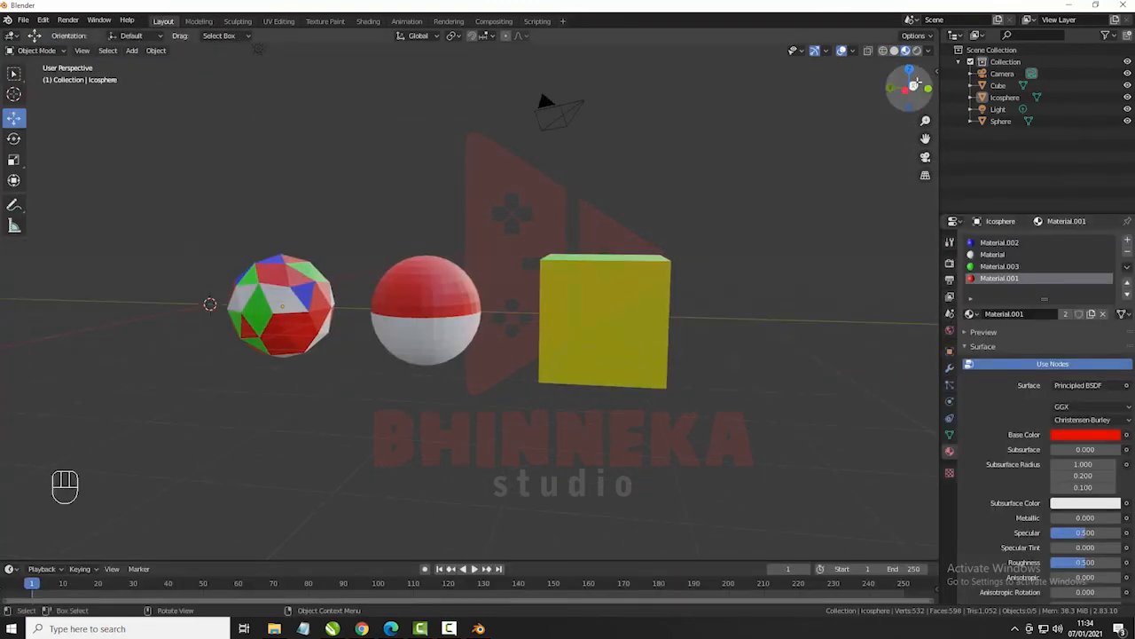
click(918, 52)
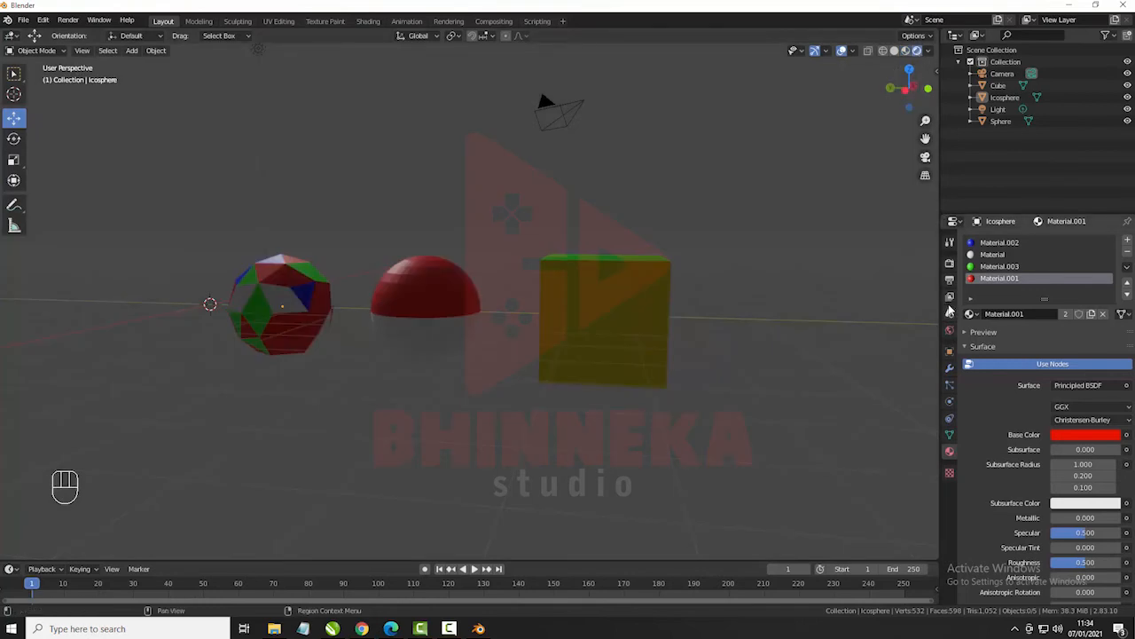
click(949, 331)
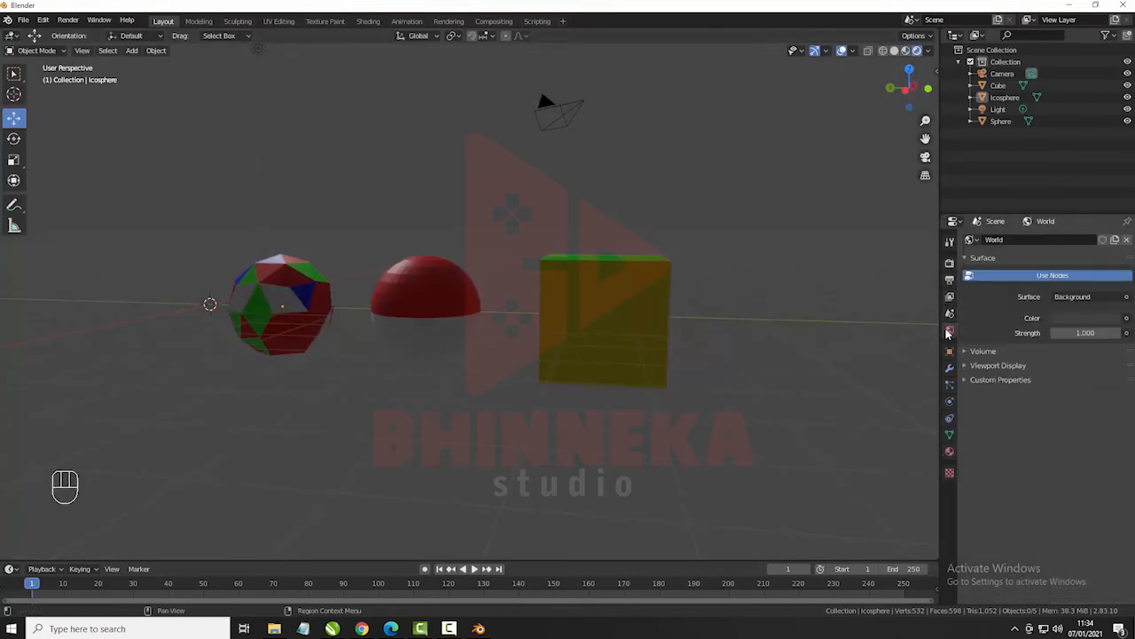
click(1076, 319)
drag(1109, 210, 1110, 169)
middle_drag(341, 312, 532, 330)
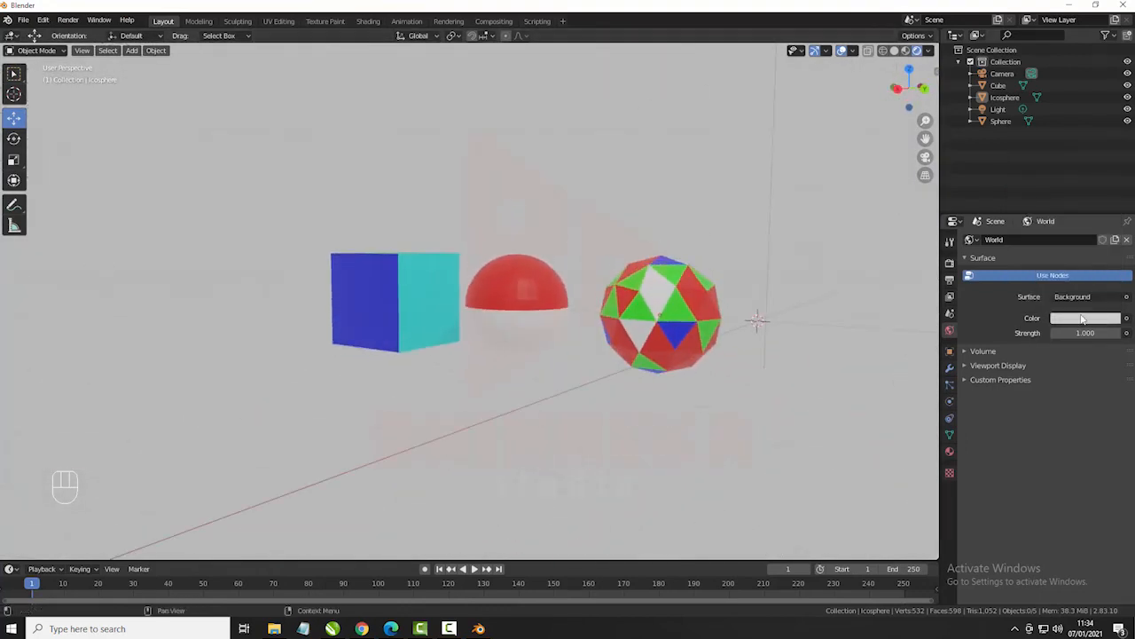
- Change the World background Color to a pale, greyish green and look at the three objects against it
click(1077, 320)
mouse_move(1055, 199)
mouse_down()
mouse_move(1031, 197)
mouse_move(1042, 200)
mouse_move(1047, 184)
mouse_up()
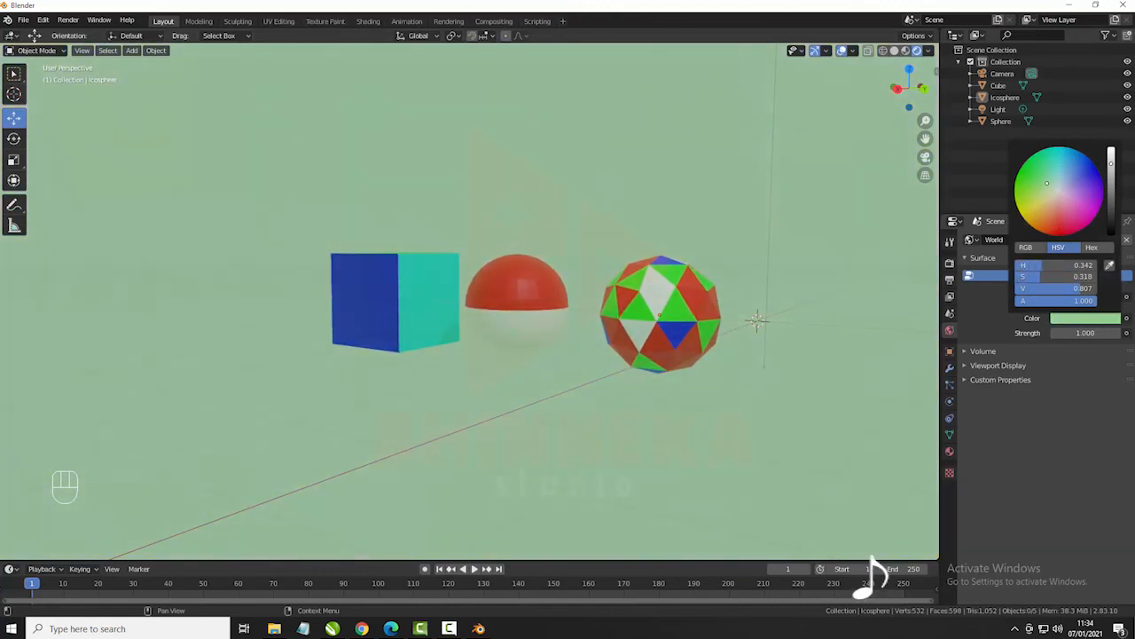
middle_drag(806, 292, 621, 311)
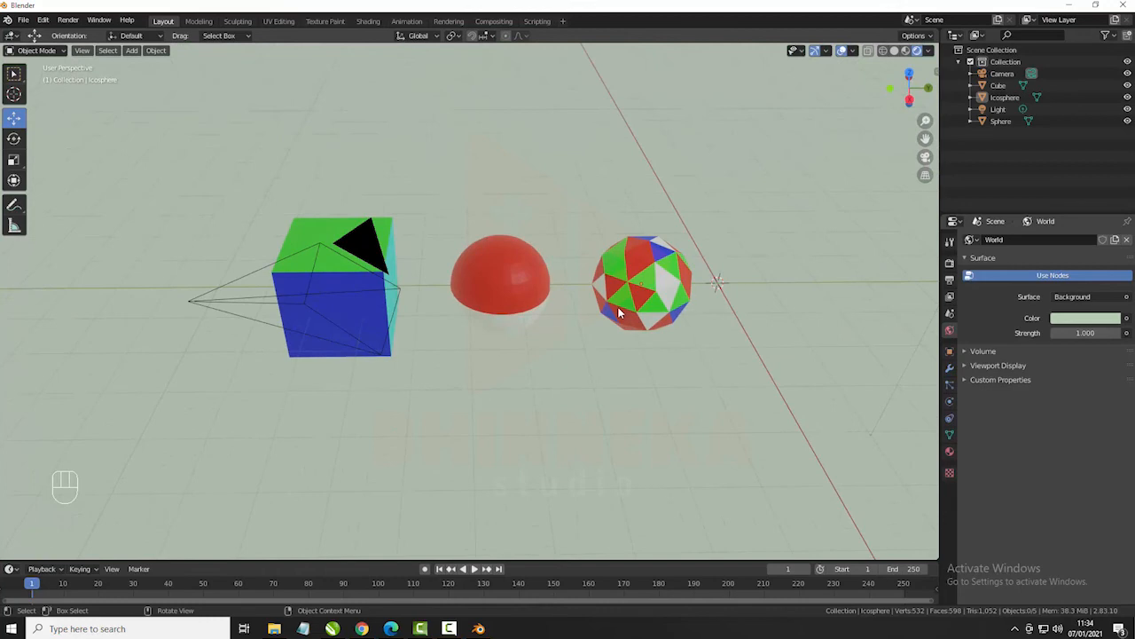
scroll(619, 313, down, 2)
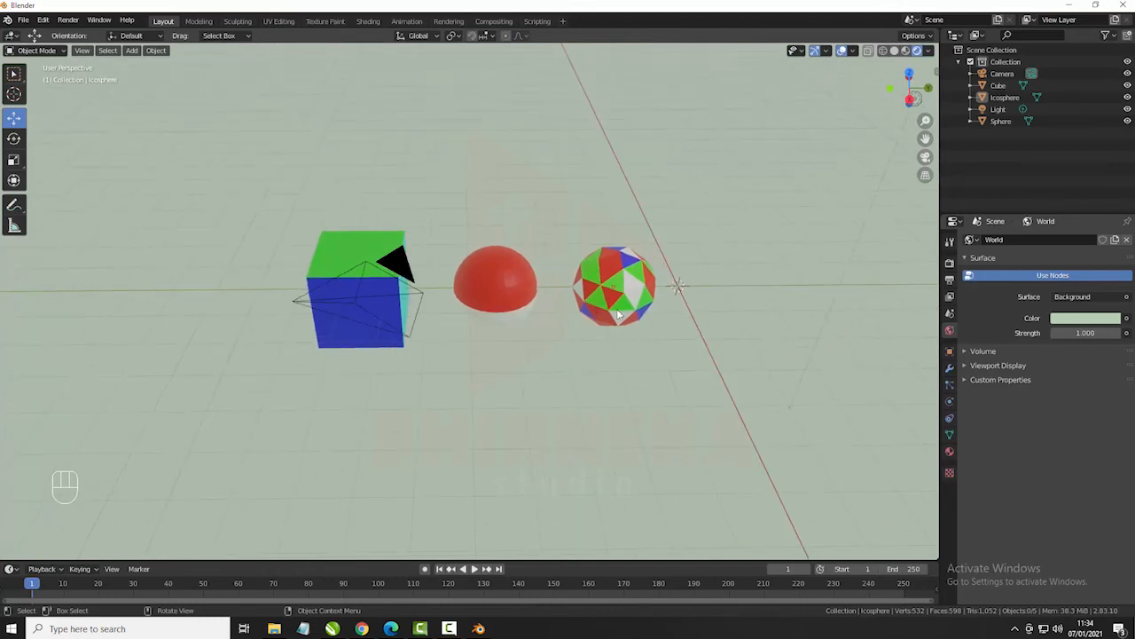
- Switch to the camera view, enable Lock Camera to View and frame the cube, sphere and ico sphere inside the camera border
key(KP_0)
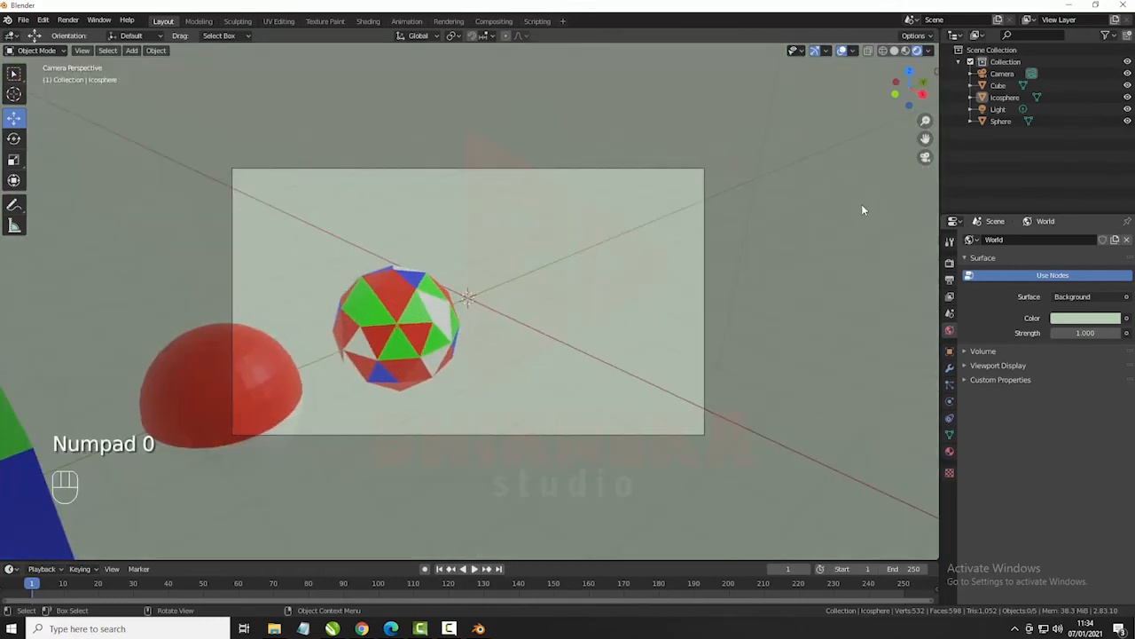
key(n)
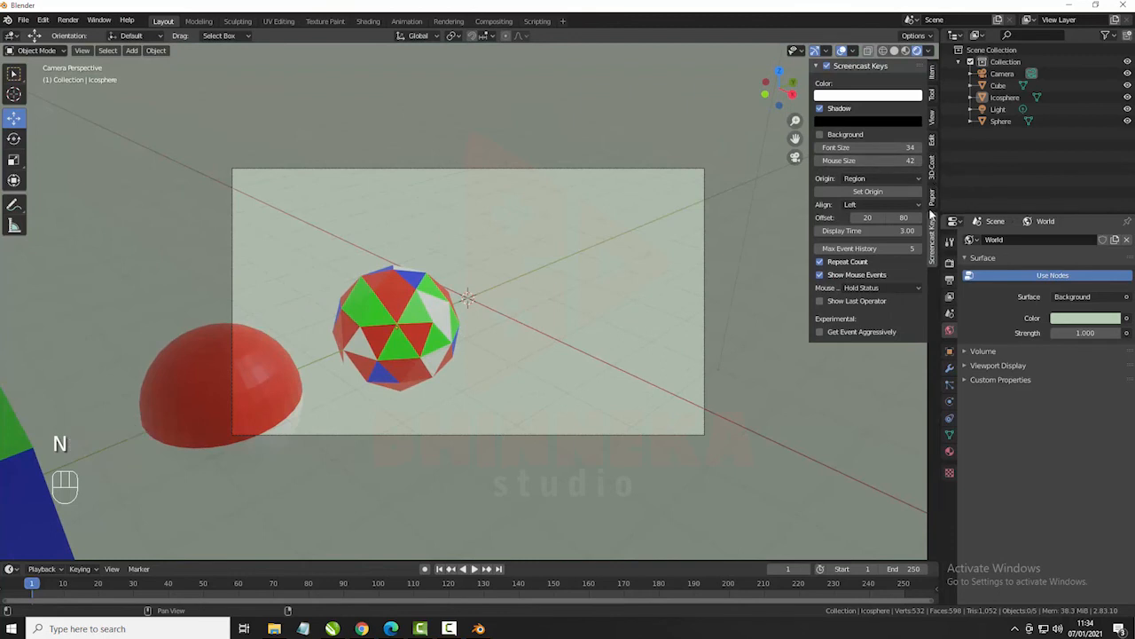
click(932, 118)
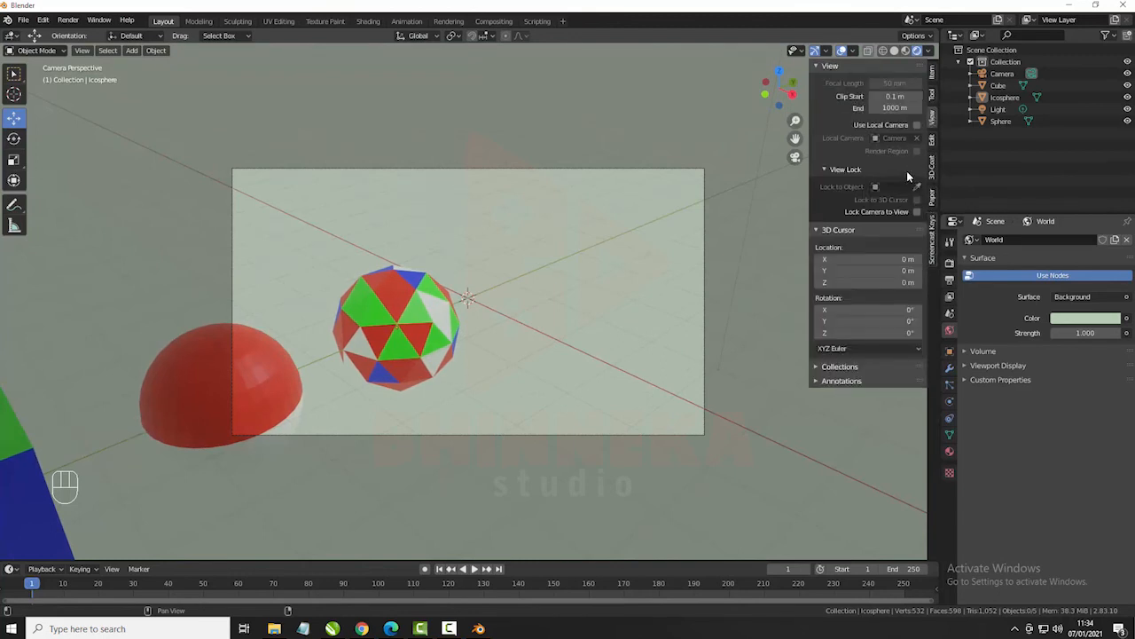
key(n)
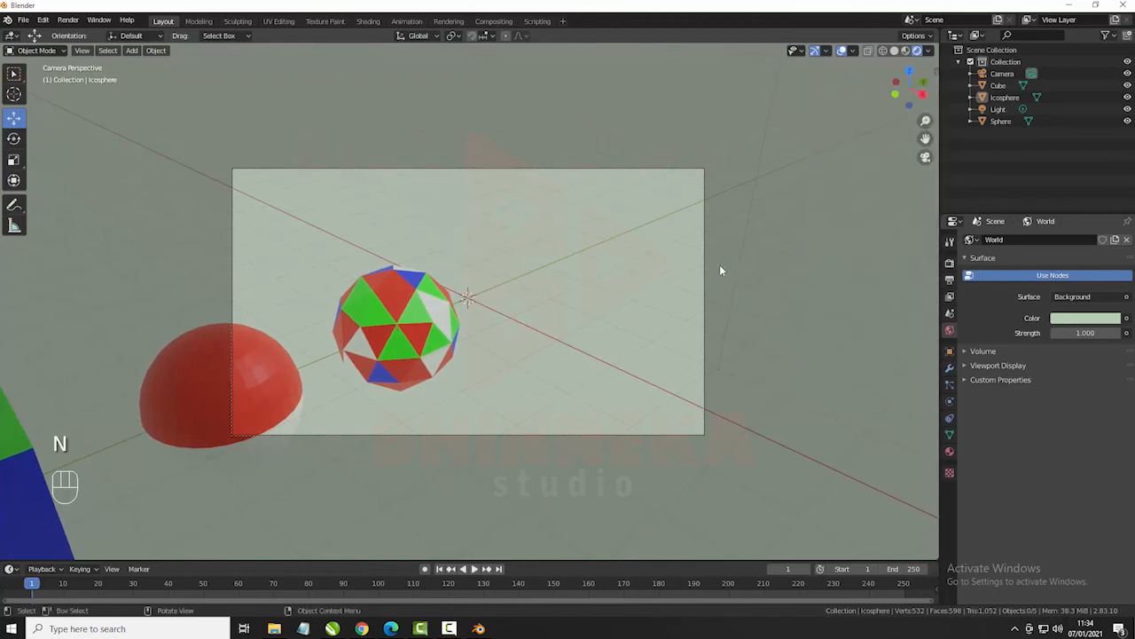
middle_drag(532, 304, 497, 235)
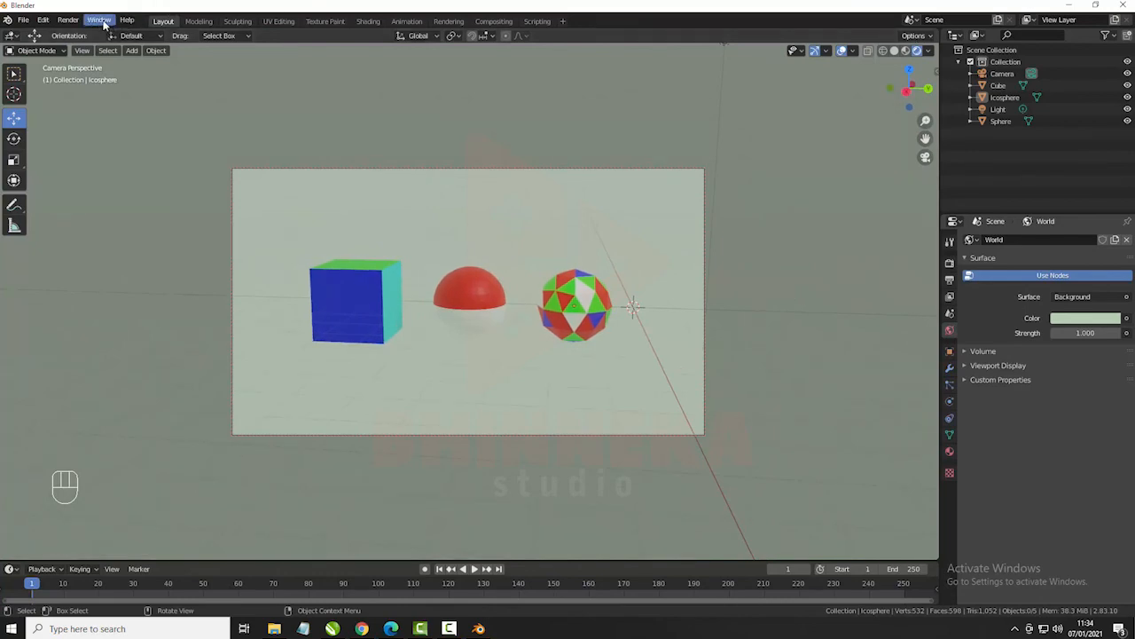
- Render the framed camera view of the three objects as a still image
click(68, 19)
click(85, 33)
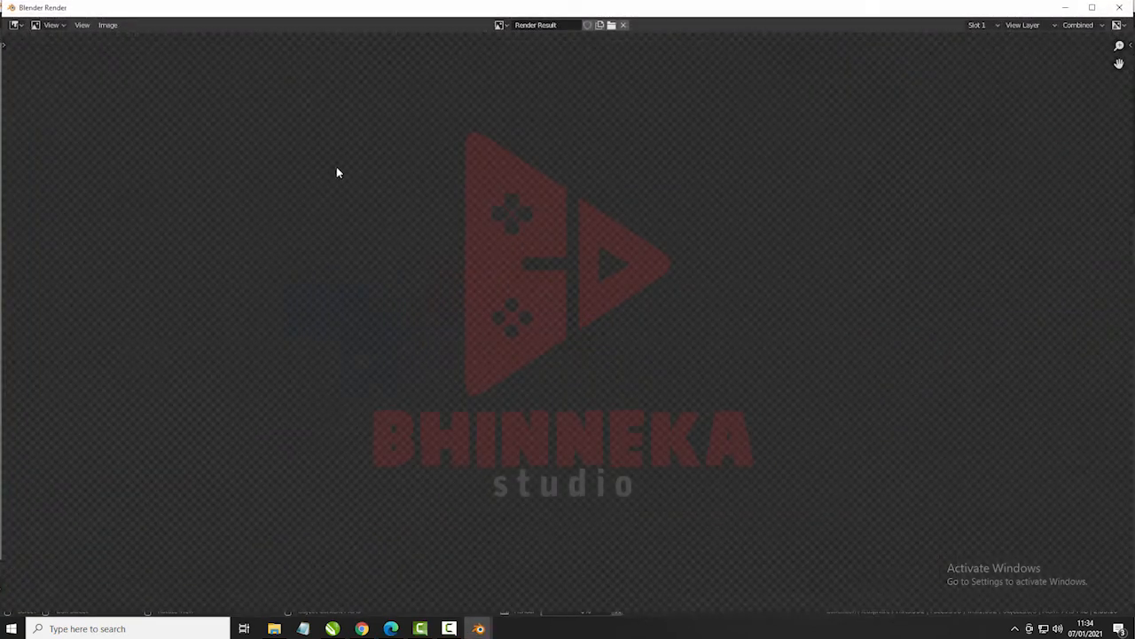